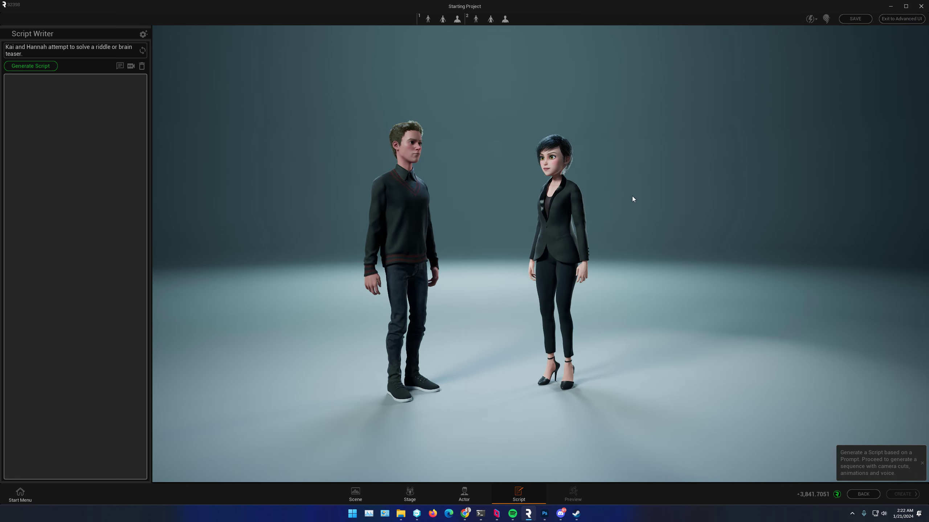
Step: Switch from the simplified script writer to the advanced interface and move the timeline playhead to about frame 130
left_click(902, 19)
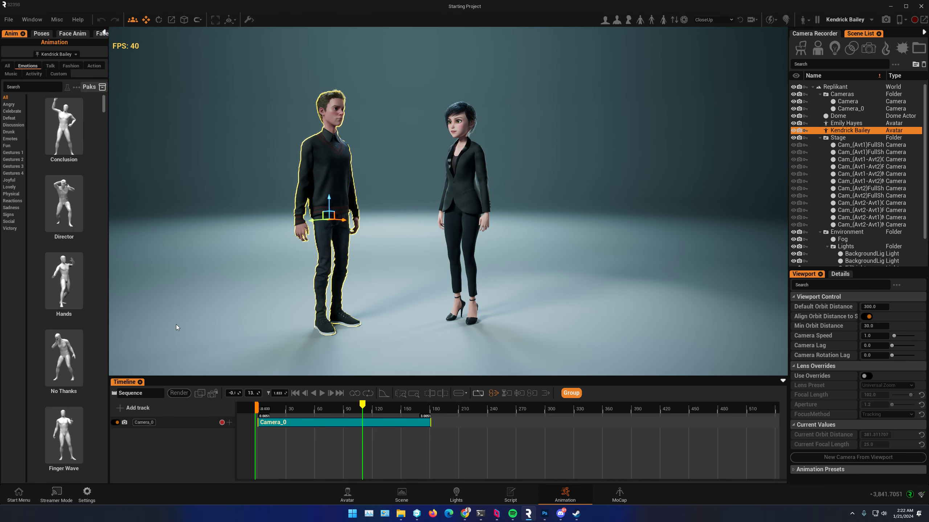
middle_click_drag(175, 324, 261, 336)
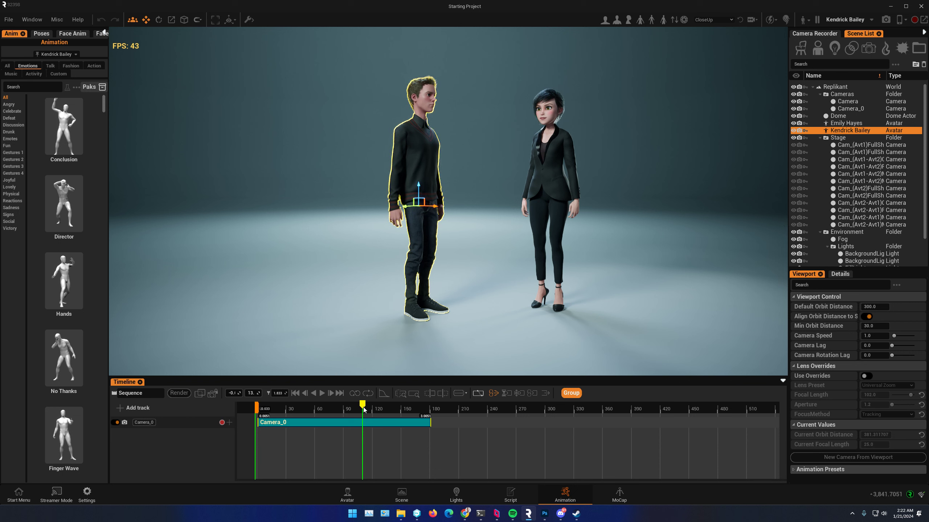
left_click(382, 403)
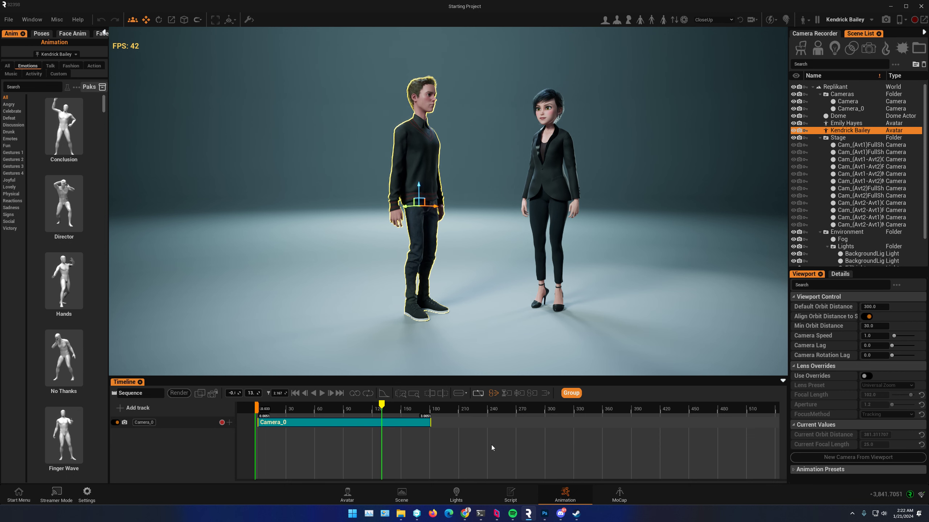
Step: Reframe the two avatars closer in the viewport and widen the animation library to three columns of thumbnails
right_click_drag(542, 270, 550, 269)
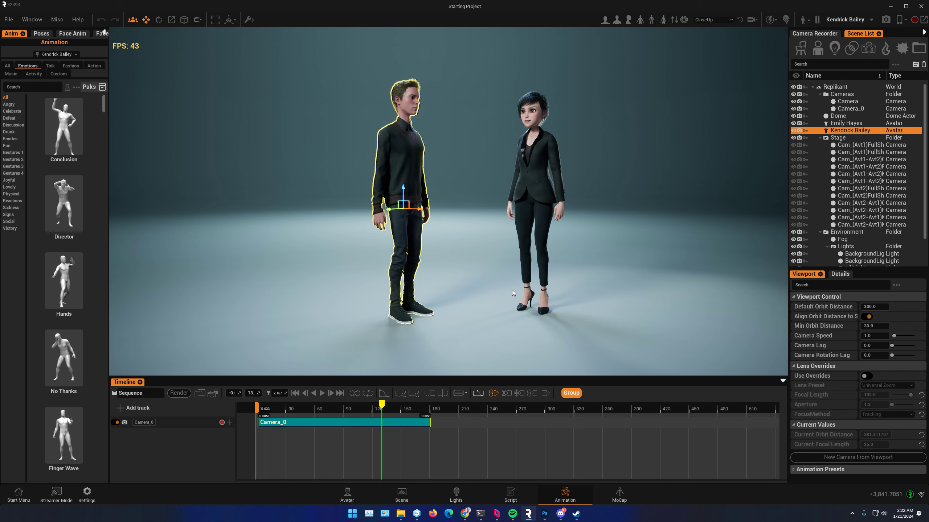
right_click_drag(530, 276, 522, 270)
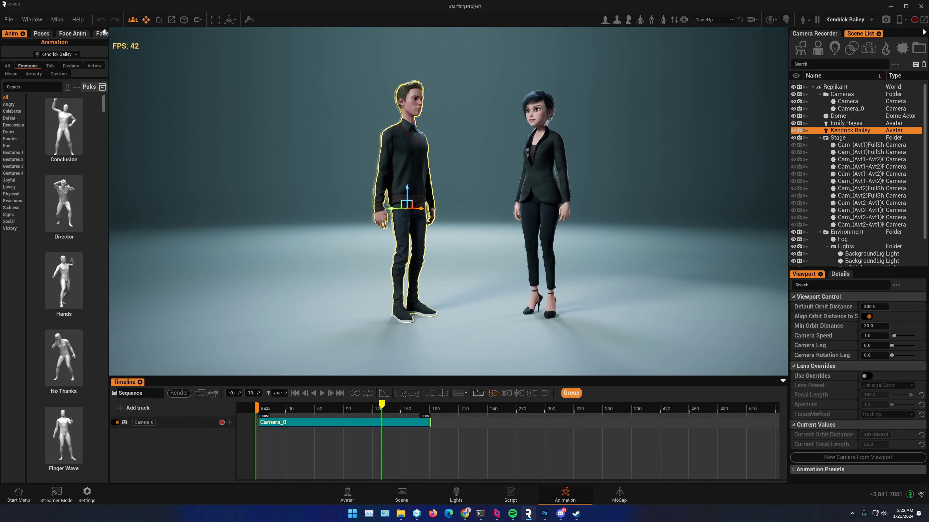
scroll(472, 226, "up", 1)
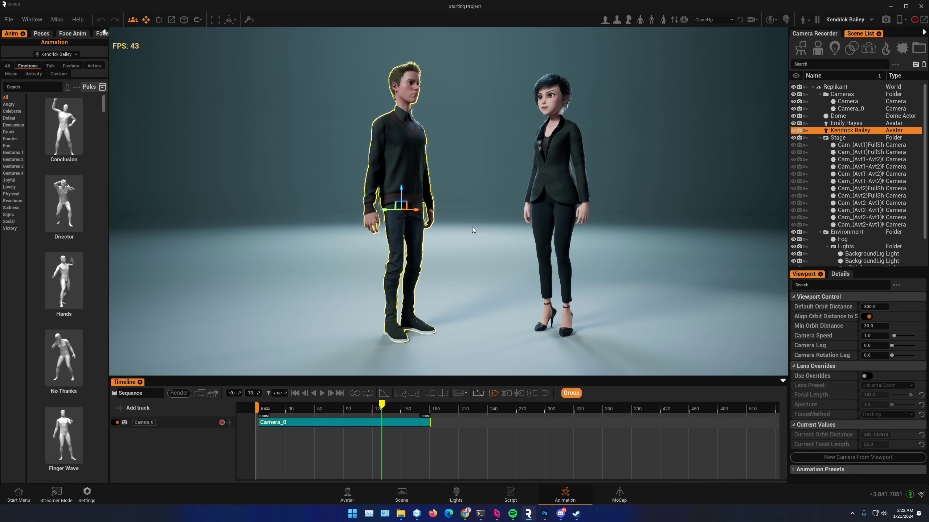
scroll(478, 219, "up", 1)
right_click_drag(495, 195, 498, 185)
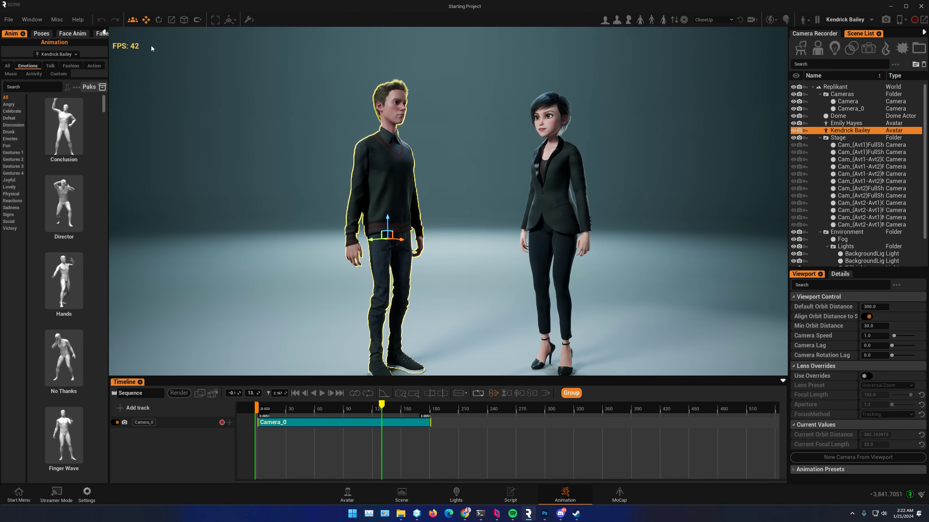
left_click_drag(109, 94, 213, 97)
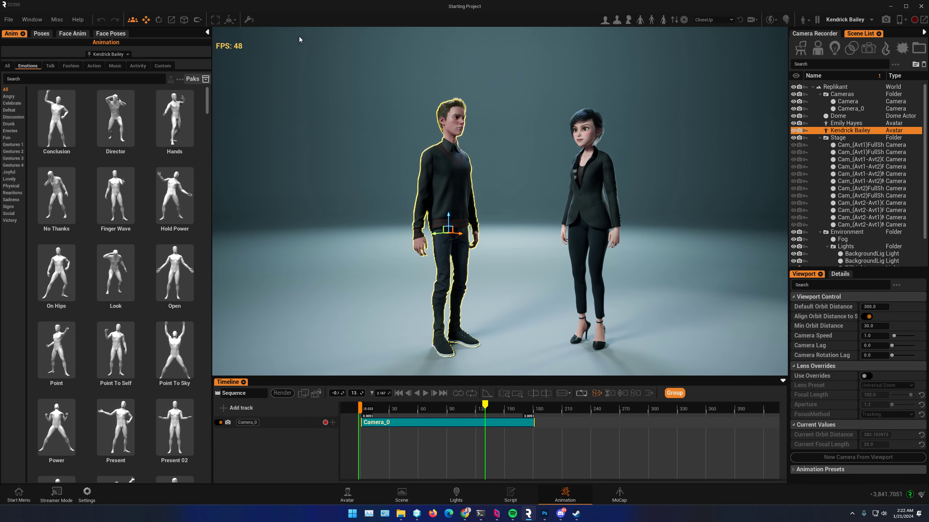
Step: Open the preferences at the miscellaneous settings and make sure Show FPS is enabled
left_click(32, 19)
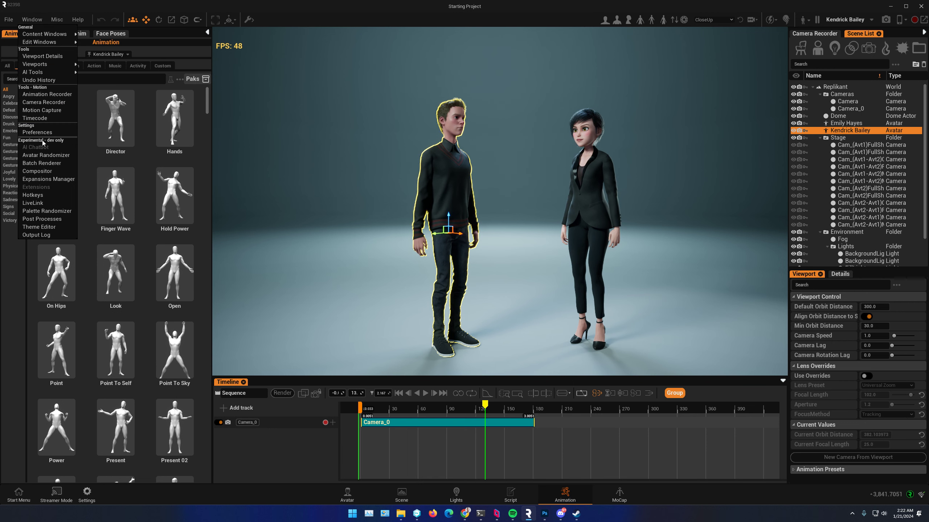
left_click(38, 132)
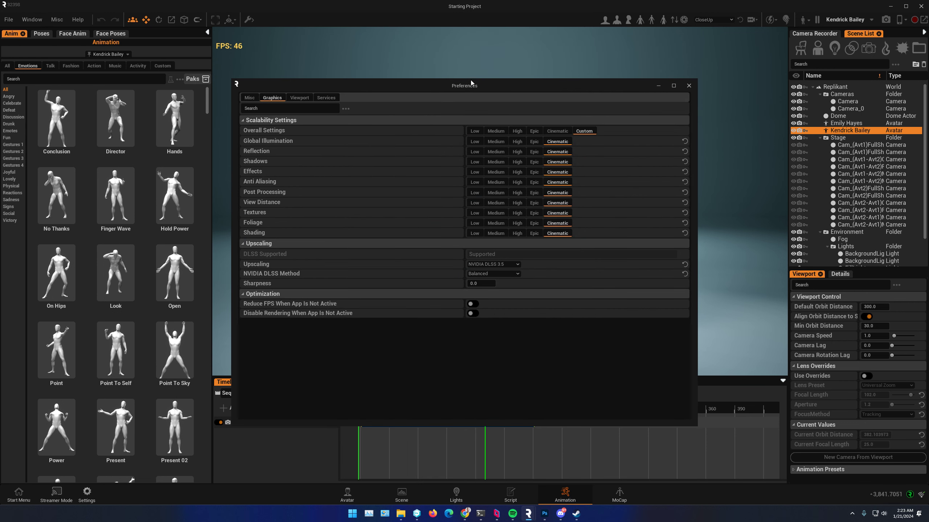
left_click_drag(471, 83, 263, 140)
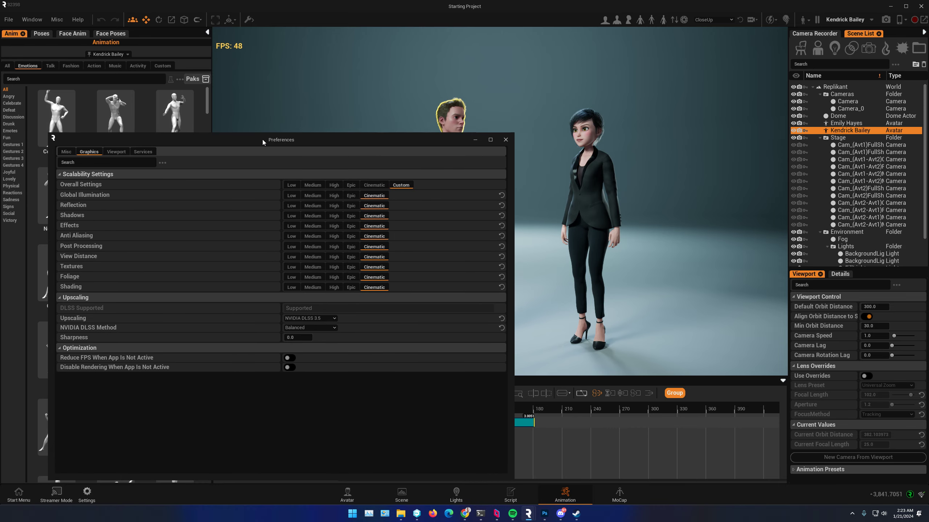
left_click(74, 153)
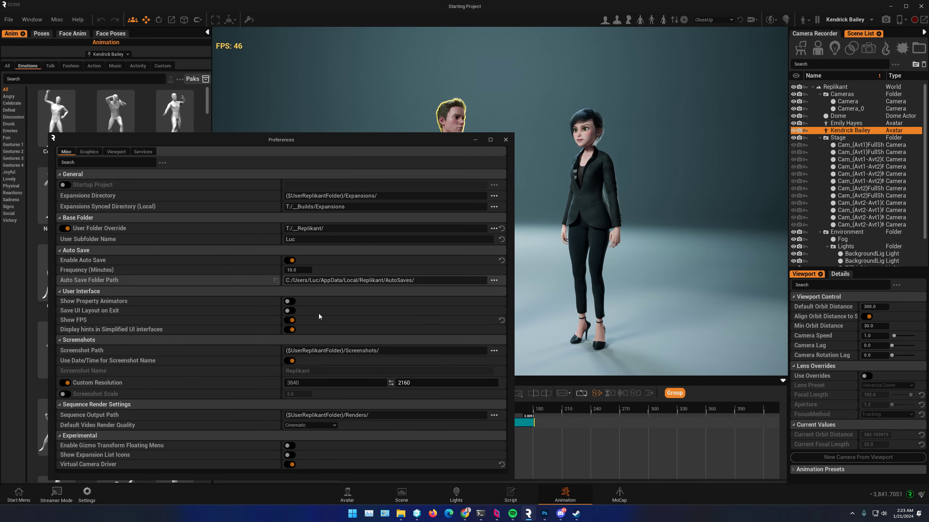
left_click_drag(269, 140, 303, 83)
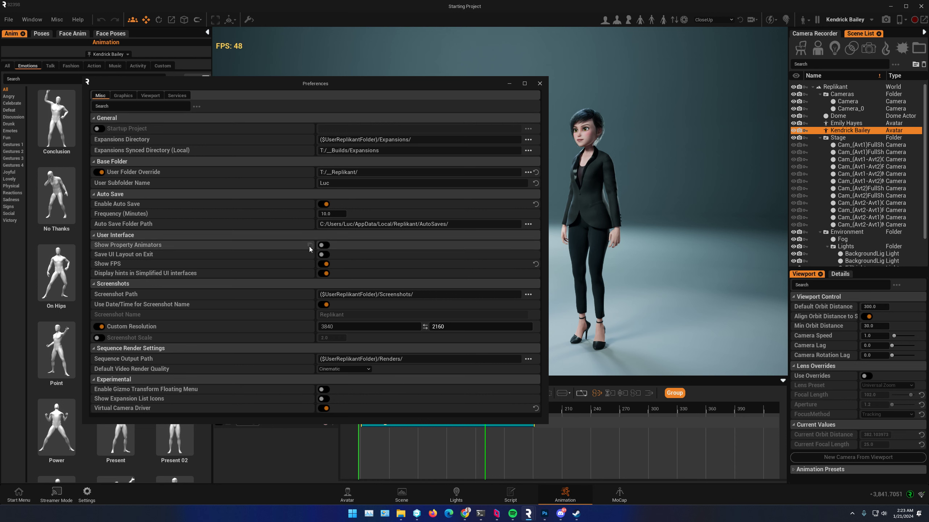
left_click(324, 264)
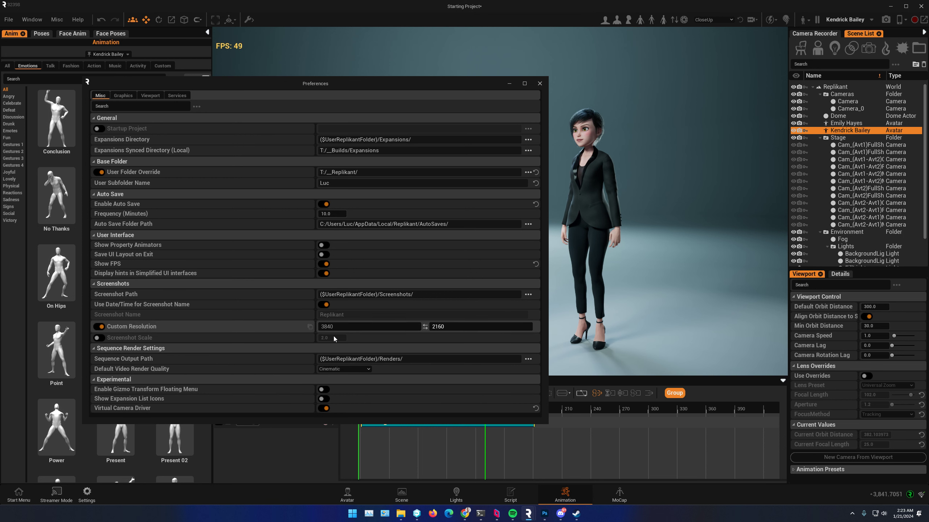
Step: Set the overall graphics quality to Epic and the NVIDIA DLSS method to Quality, and close the preferences
left_click(123, 96)
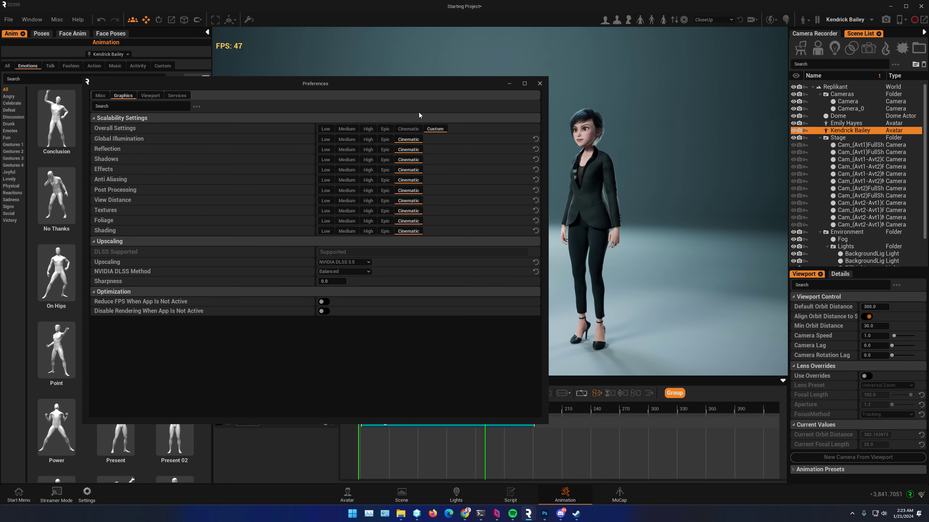
left_click(386, 130)
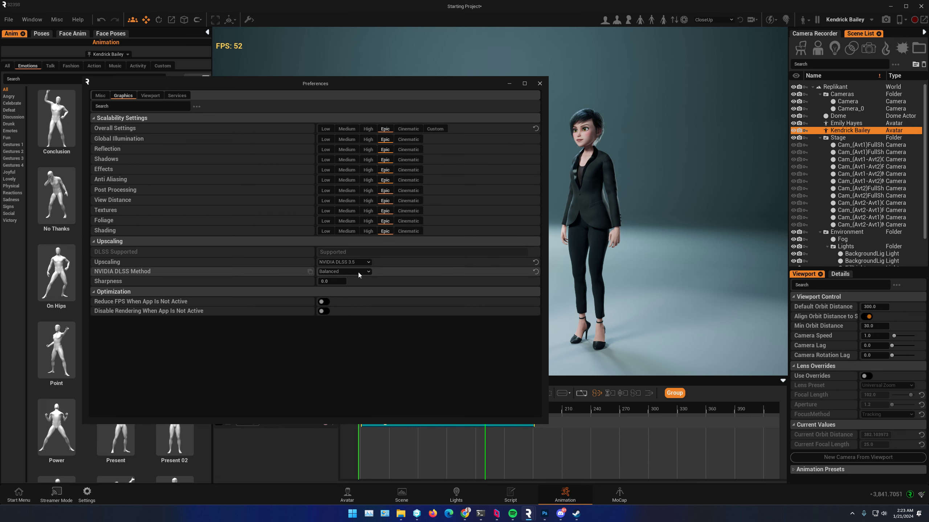
left_click(363, 261)
left_click(351, 271)
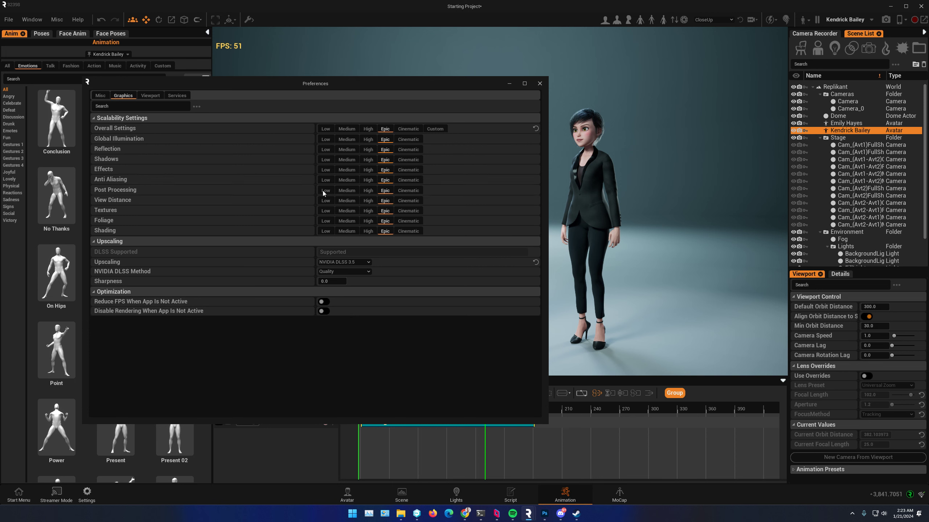
left_click(540, 84)
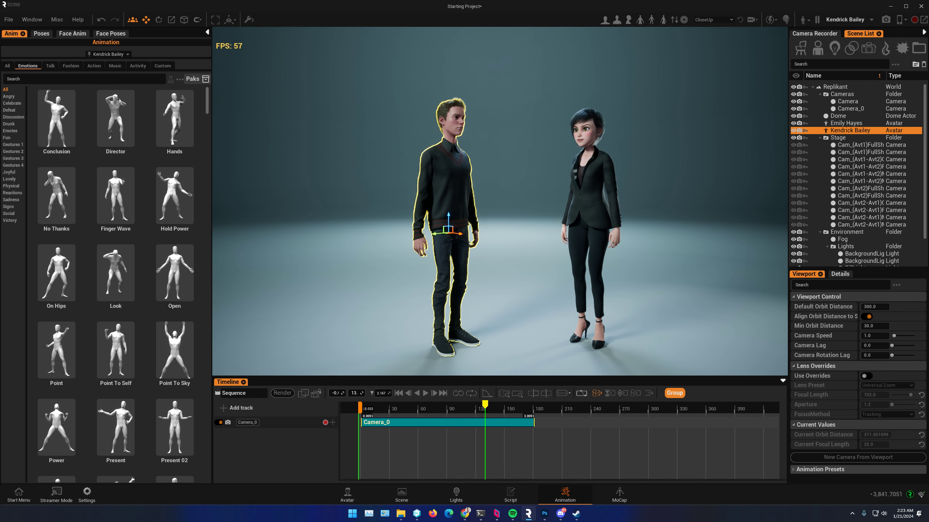
Step: Toggle the hair display of both avatars off and on to compare the frame rate, leaving the hair hidden
middle_click_drag(448, 218, 378, 198)
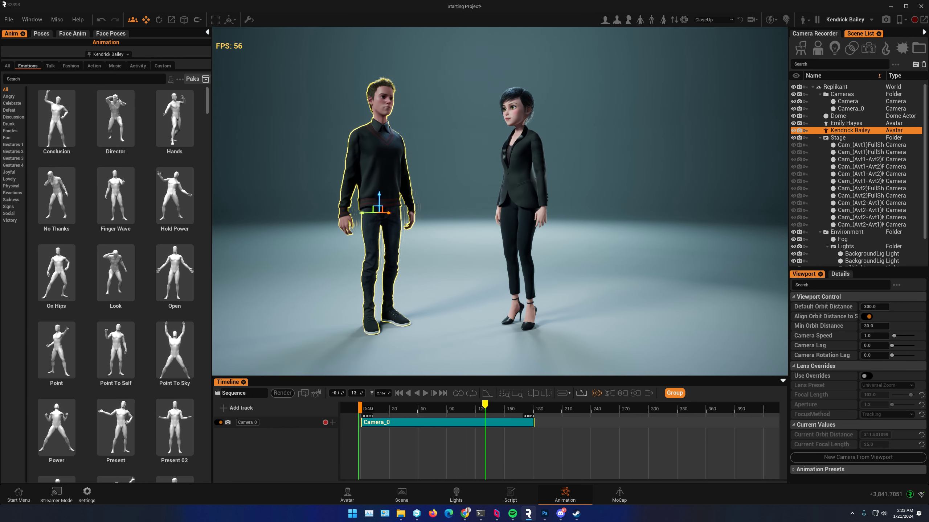
middle_click_drag(352, 230, 400, 224)
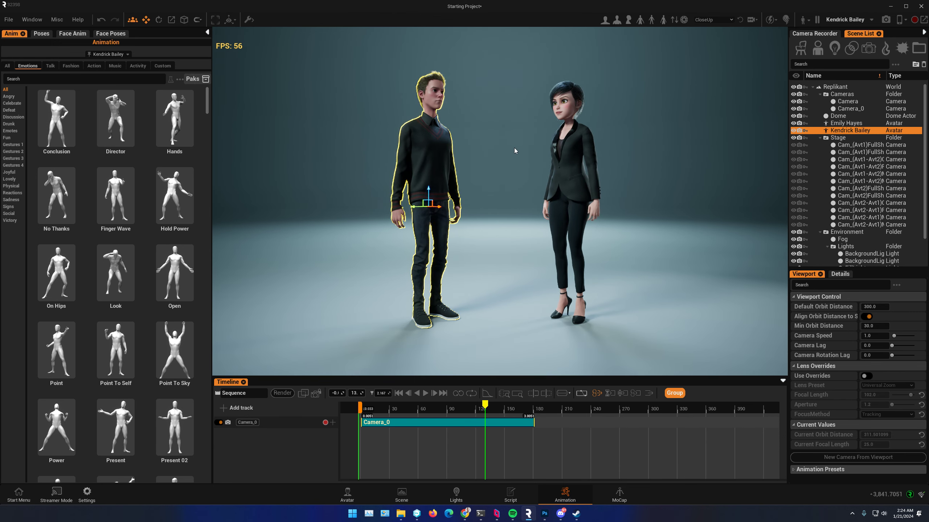
scroll(512, 142, "up", 4)
scroll(508, 138, "down", 5)
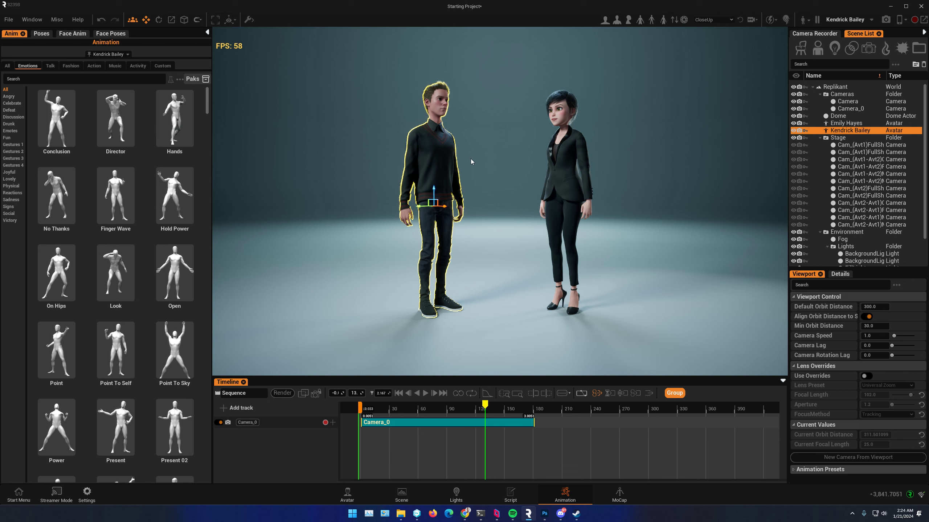
left_click(786, 20)
left_click(786, 20)
left_click(786, 19)
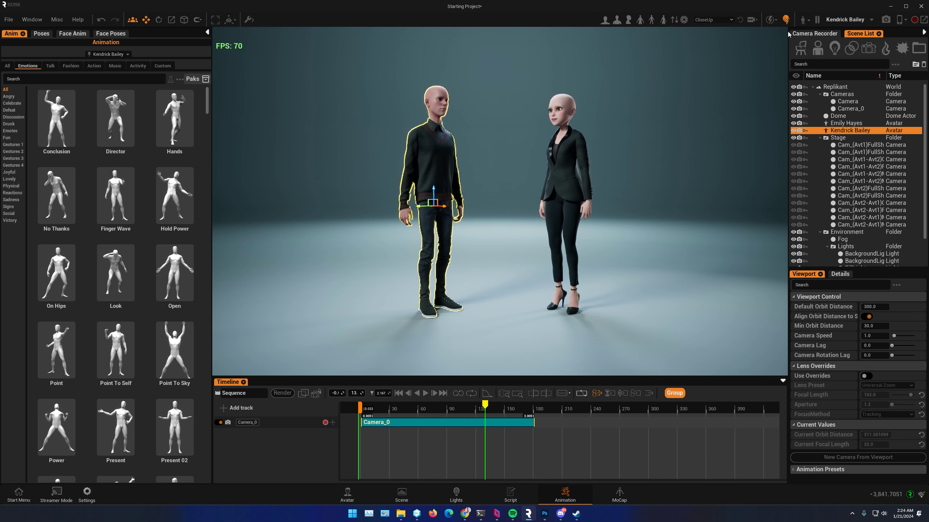
scroll(439, 156, "up", 3)
middle_click_drag(439, 155, 444, 195)
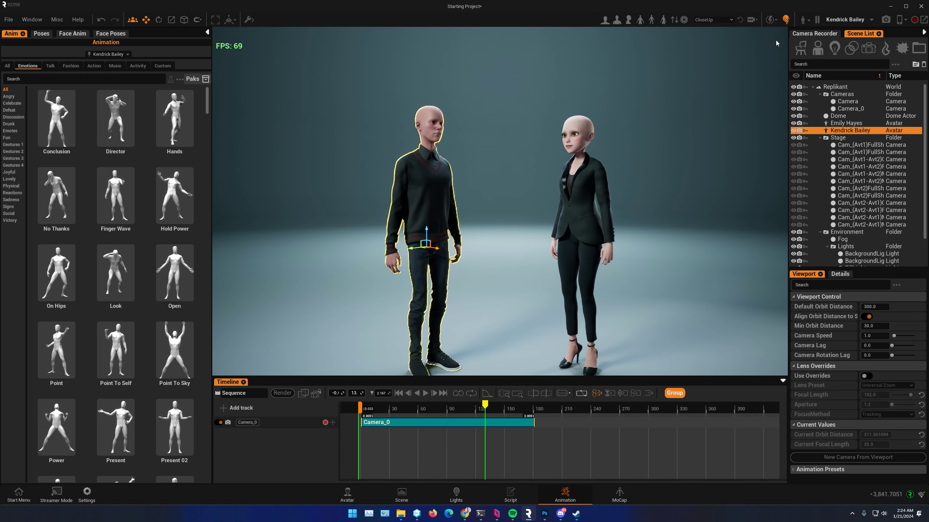
left_click(786, 20)
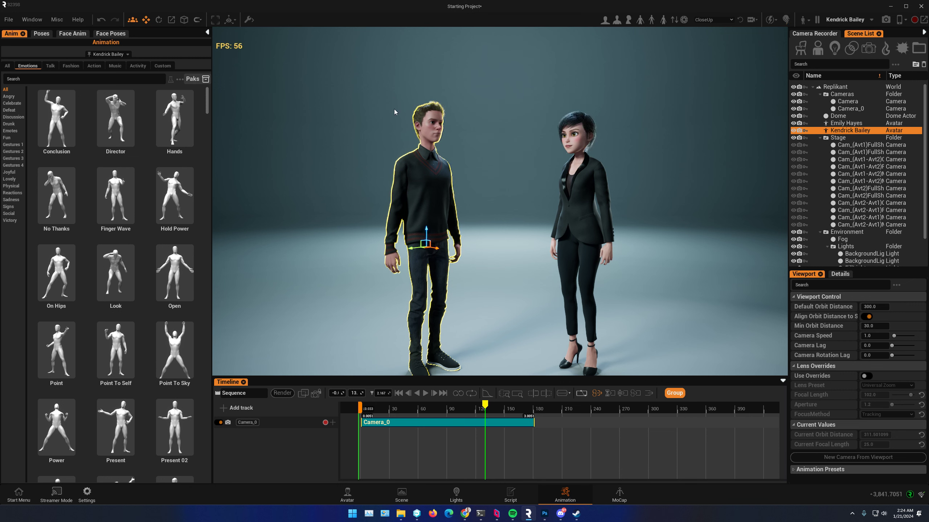
left_click(786, 20)
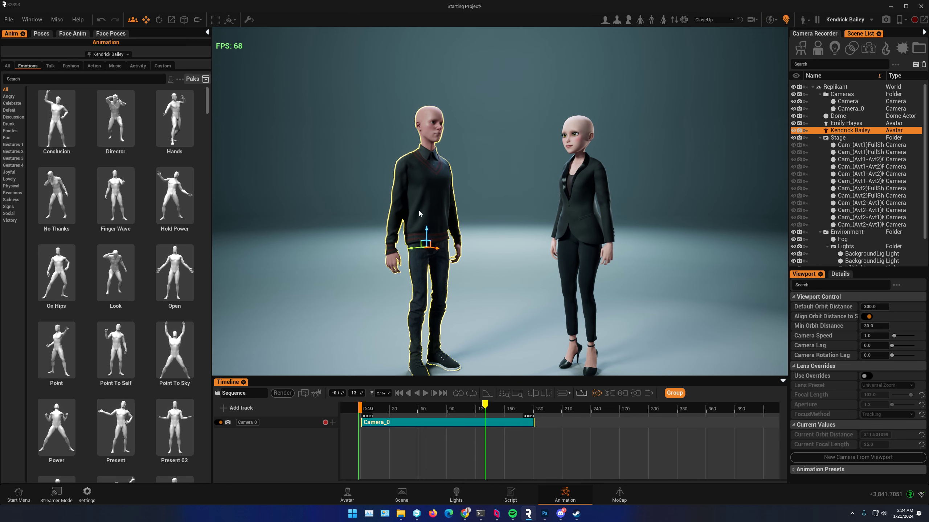
Step: Open the male avatar's hairstyle library and apply the flat-top hairstyle from the Stylized set
left_click(347, 495)
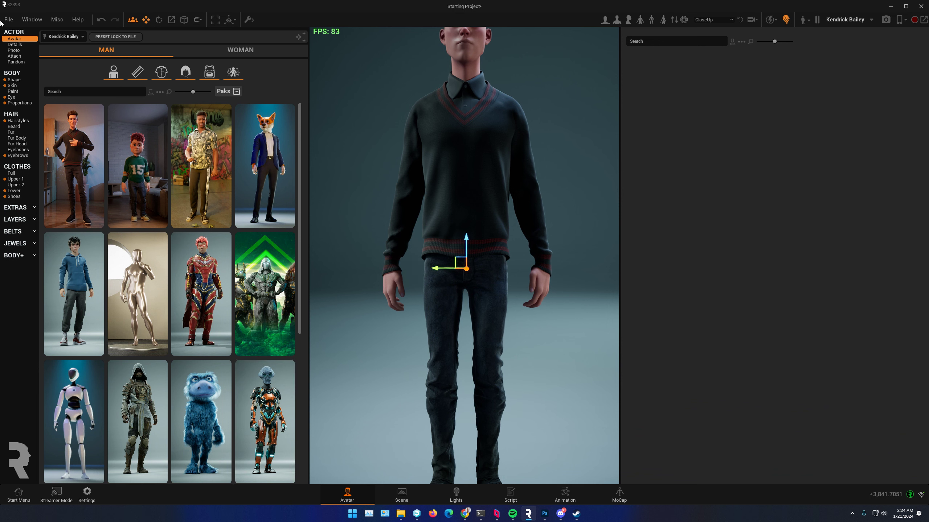
left_click(20, 123)
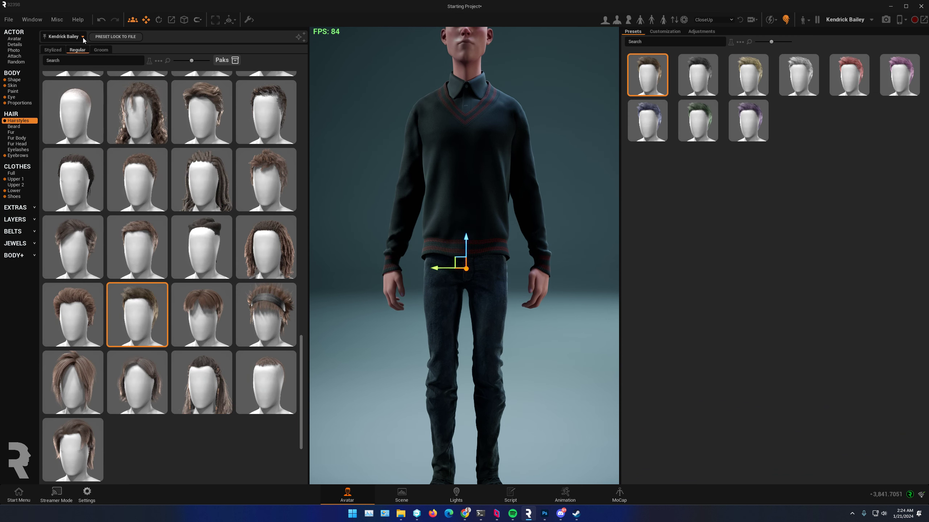
left_click(53, 50)
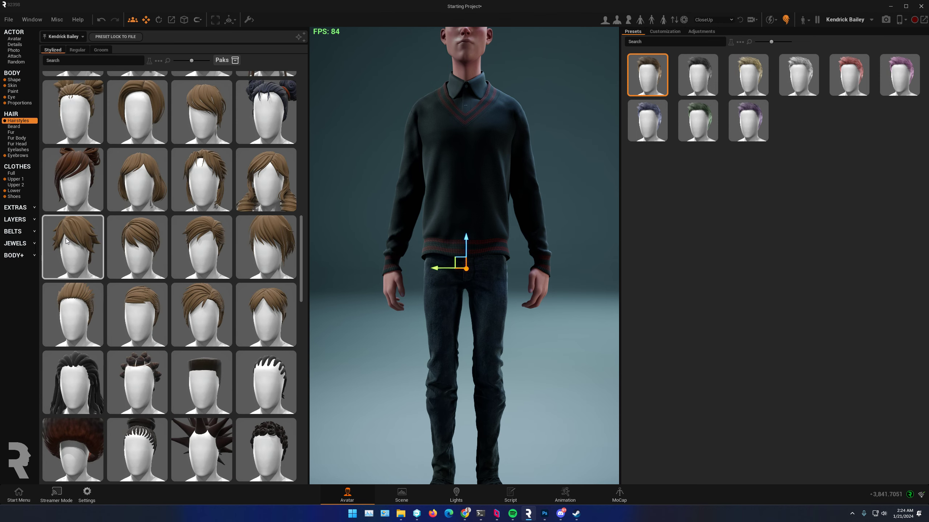
scroll(169, 278, "down", 3)
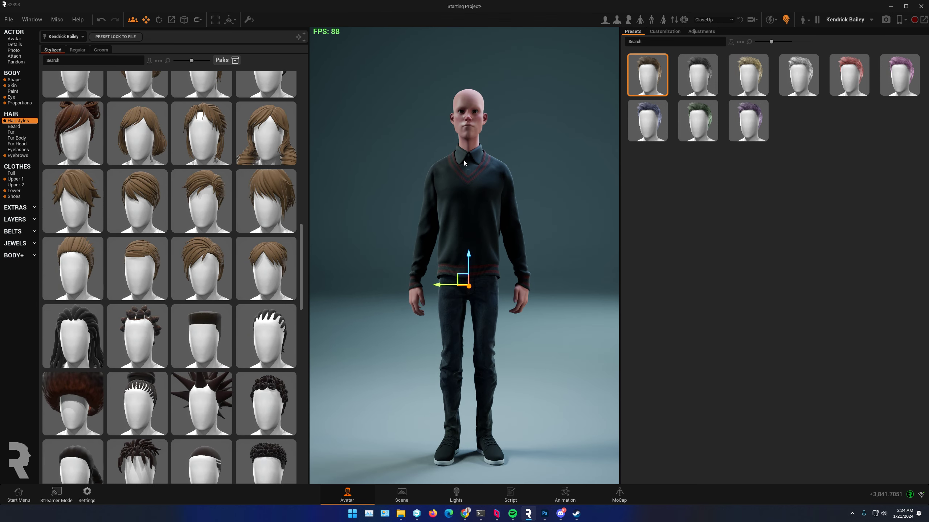
left_click(201, 338)
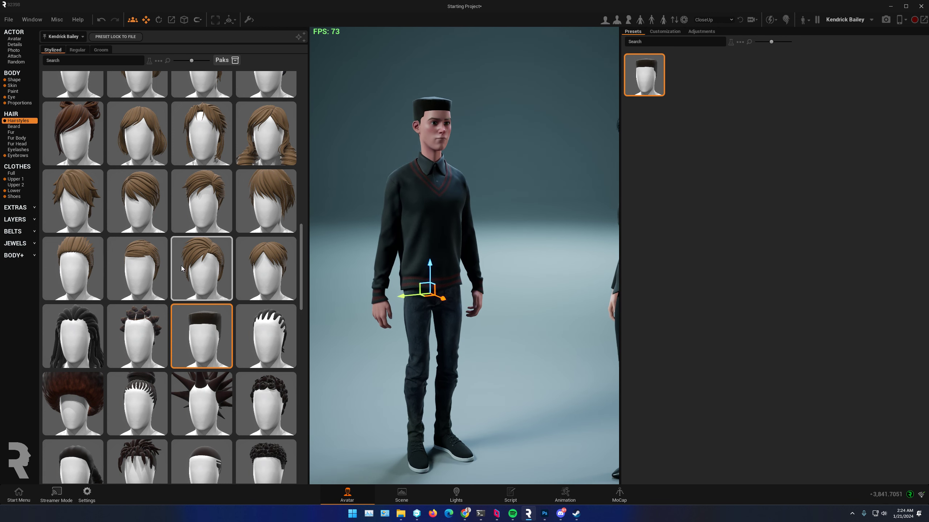
Step: Replace the male avatar's hair with the dark blue double-bun hairstyle from the Stylized set
scroll(142, 370, "up", 1)
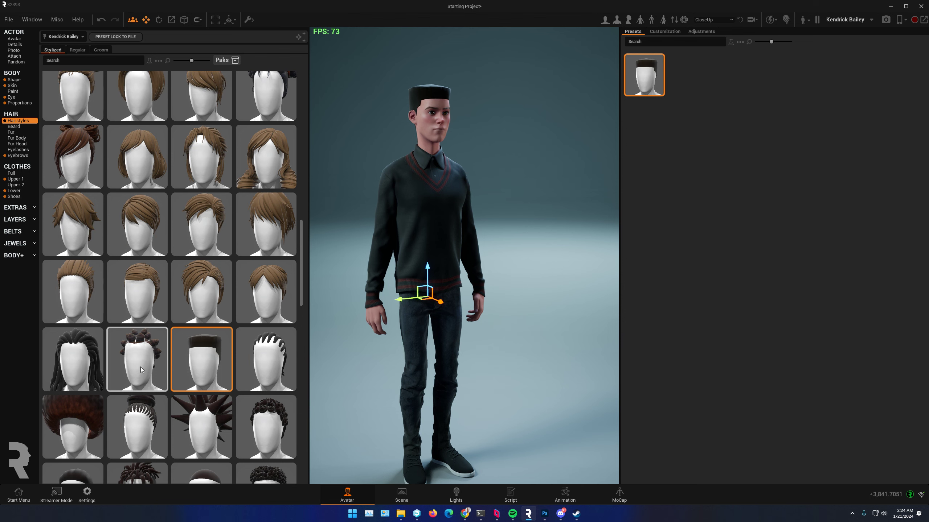
scroll(164, 336, "up", 2)
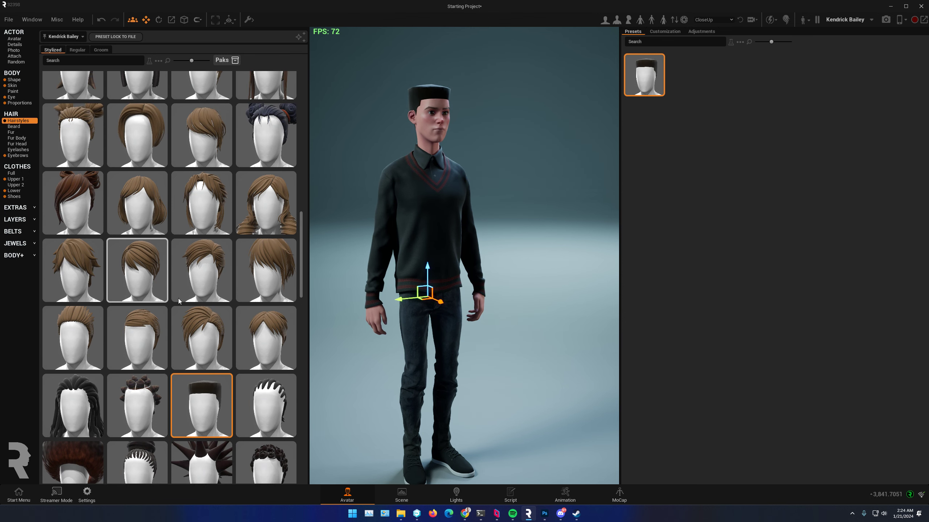
scroll(180, 301, "up", 3)
left_click(266, 193)
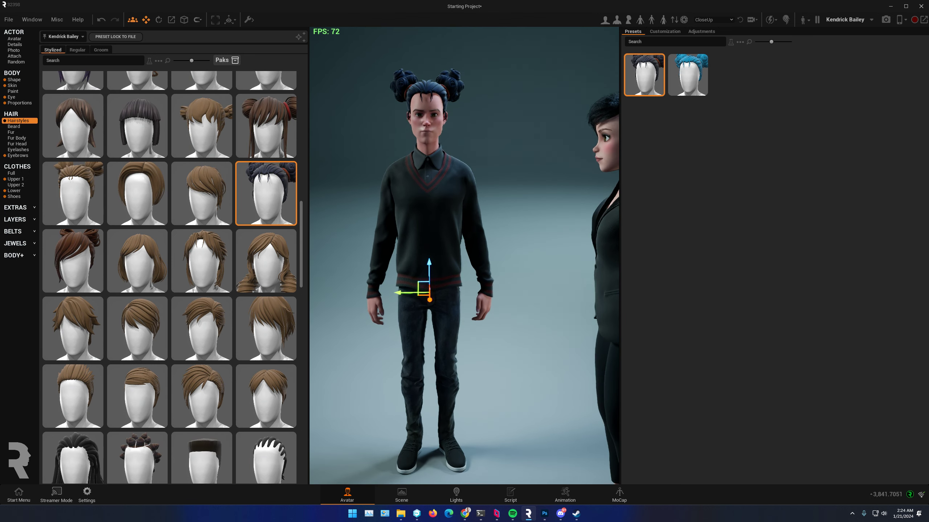
Step: Browse the Regular and Groom hairstyle sets and apply the long straight brown Groom hairstyle to the male avatar
left_click(78, 50)
scroll(183, 261, "down", 4)
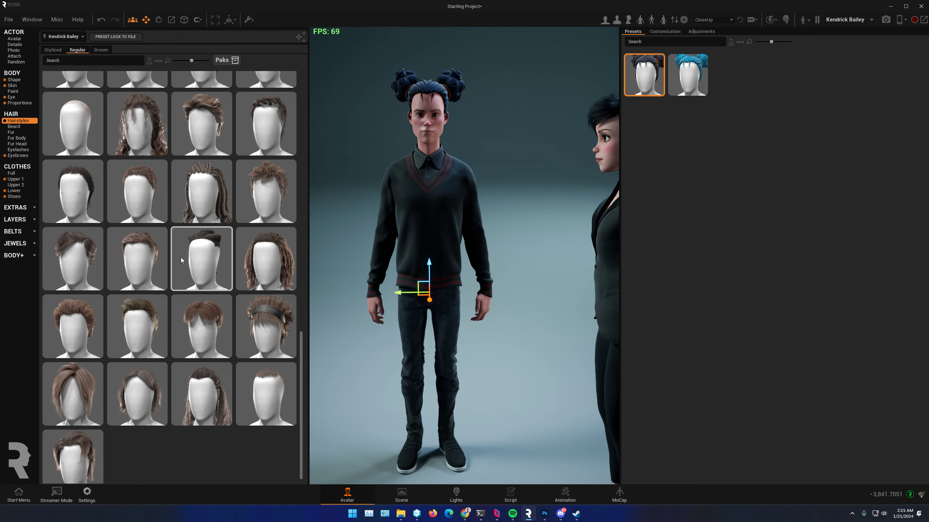
scroll(220, 325, "up", 3)
scroll(211, 328, "up", 3)
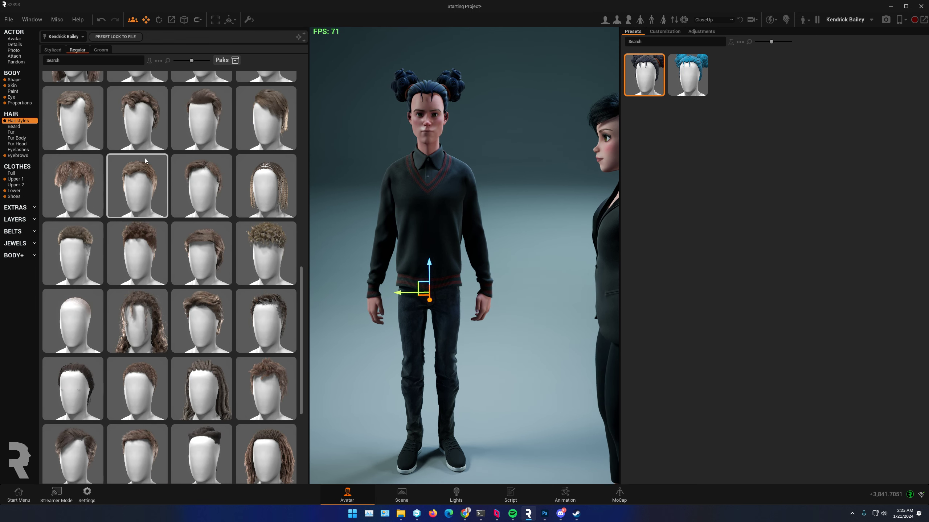
left_click(100, 50)
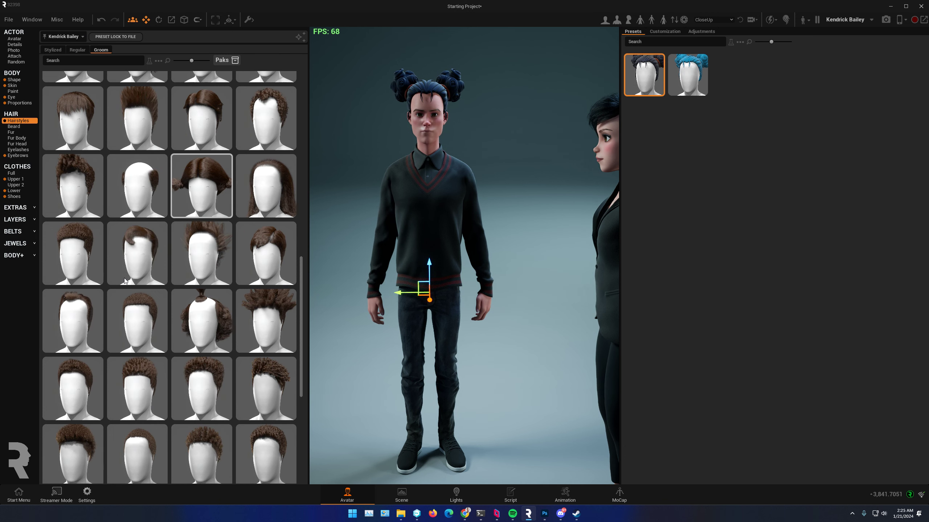
scroll(190, 390, "down", 5)
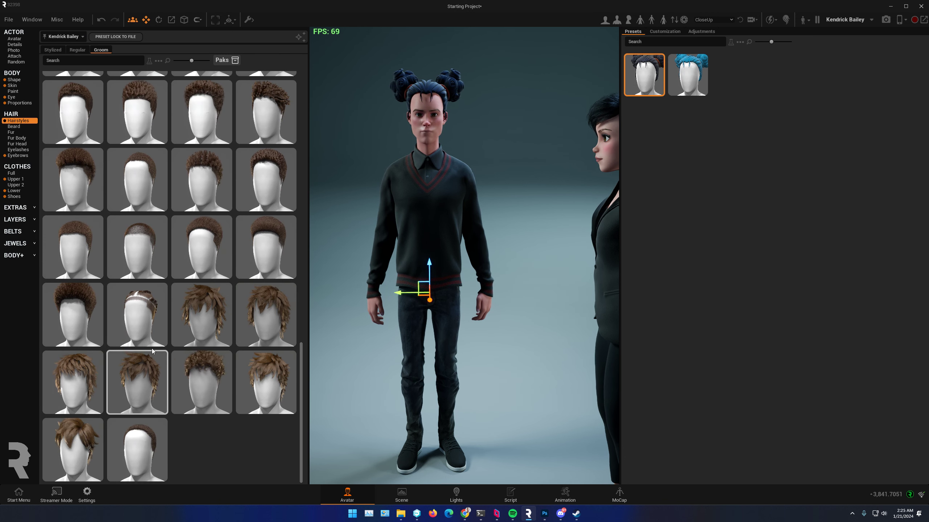
scroll(285, 228, "up", 5)
scroll(286, 228, "up", 1)
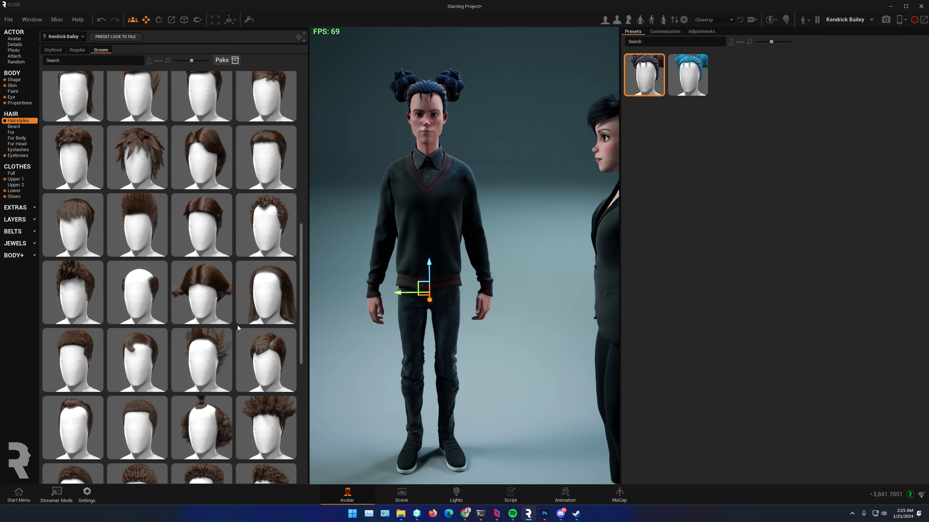
left_click(278, 293)
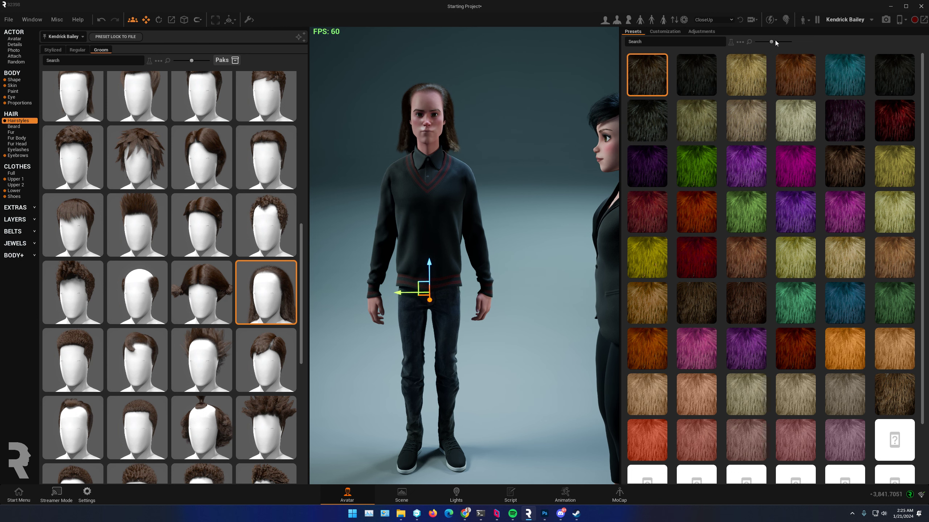
Step: Enlarge the hair colour preset thumbnails and open the male avatar's hair customization settings
left_click_drag(771, 42, 788, 41)
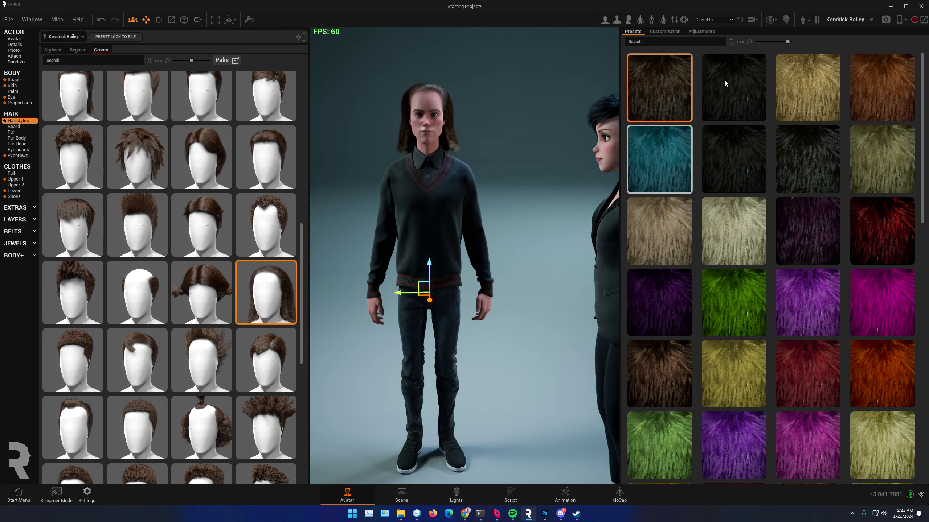
left_click(662, 31)
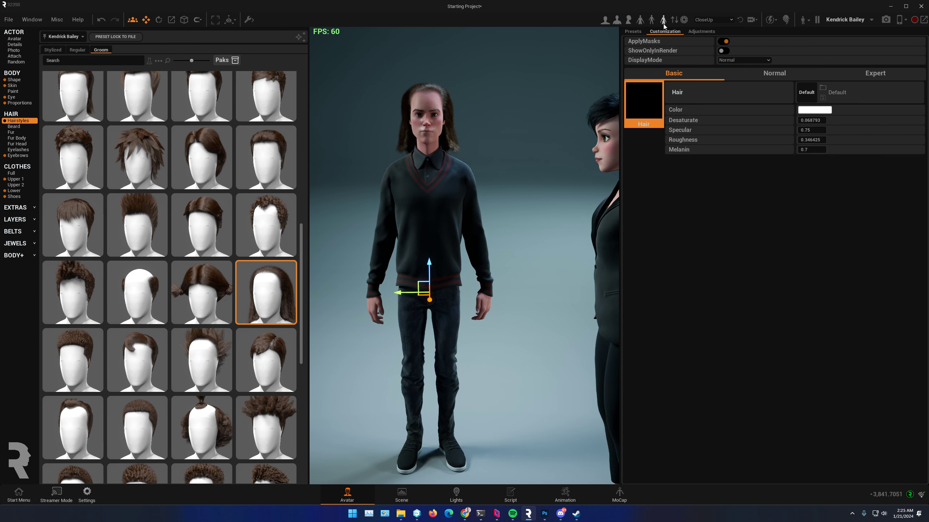
right_click_drag(428, 210, 526, 227)
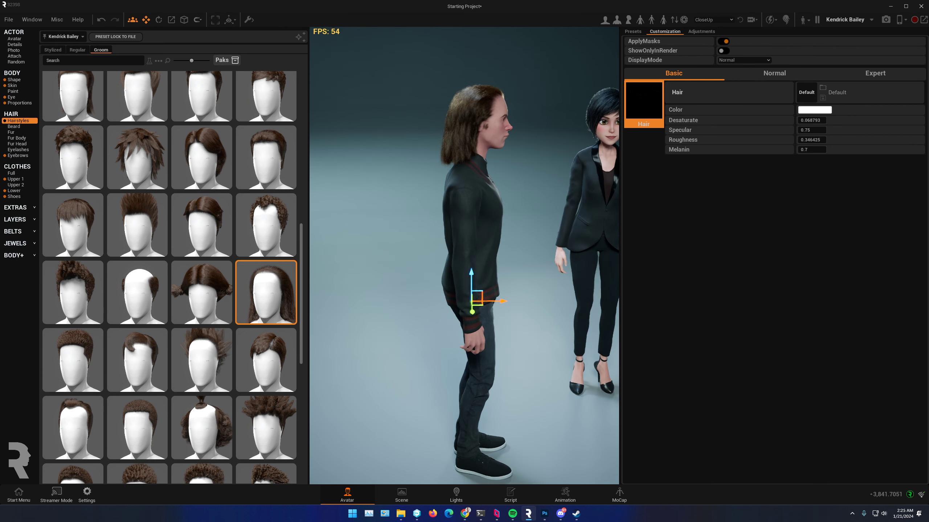
Step: Enable simulation in the solver settings of the male avatar's groom hair
left_click(697, 31)
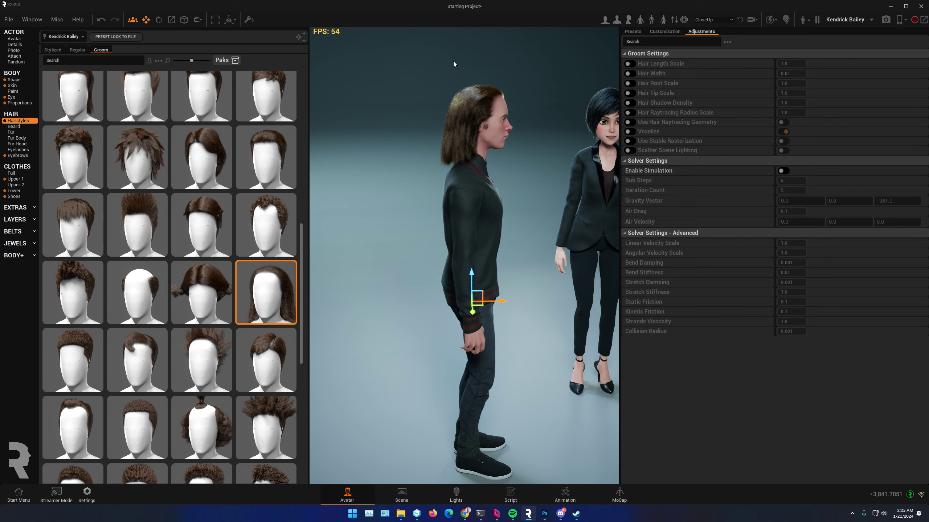
right_click_drag(470, 154, 459, 148)
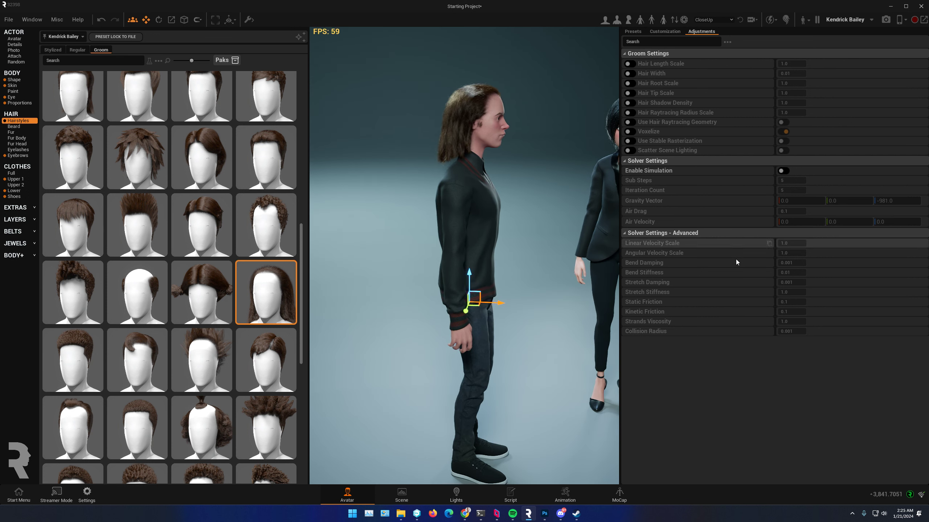
left_click(788, 172)
right_click_drag(537, 320, 462, 316)
left_click_drag(434, 310, 464, 311)
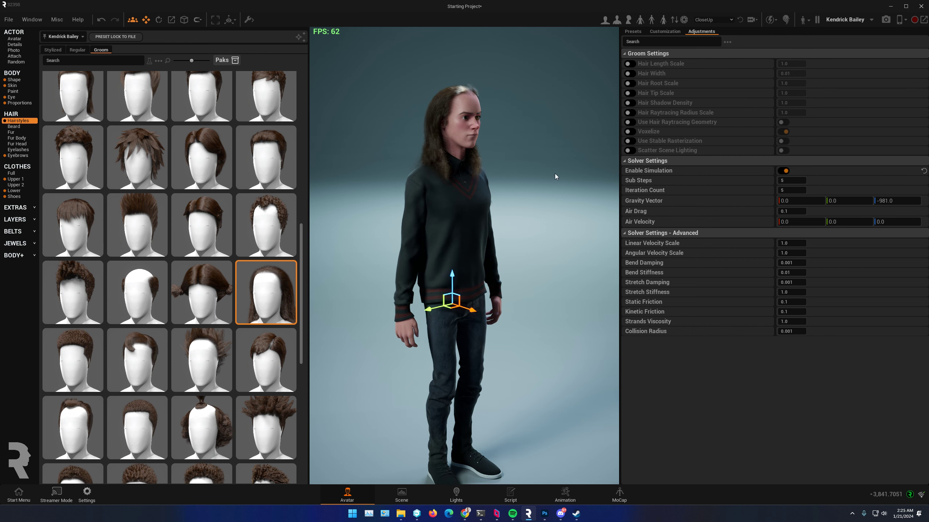
Step: Set the third component of the hair simulation's Gravity Vector to 100 and view the male avatar from the front
left_click(894, 201)
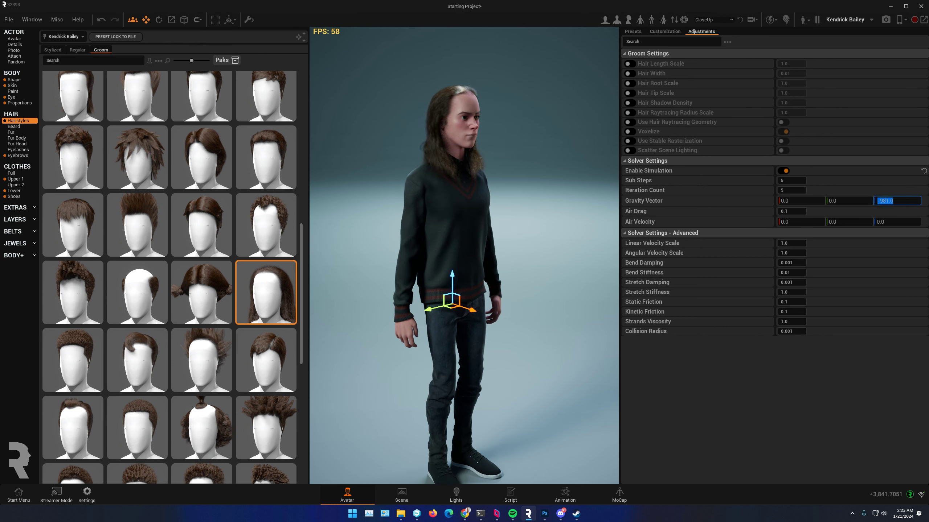
type("100")
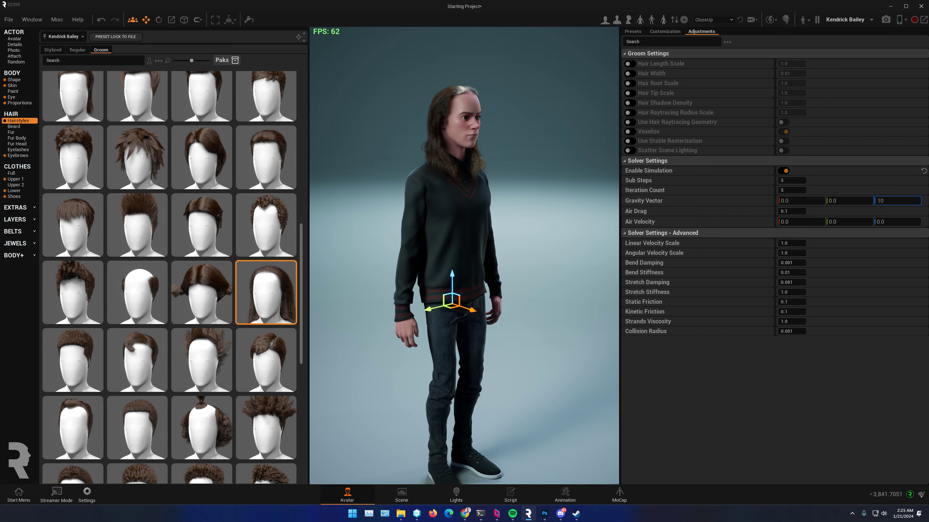
key("Return")
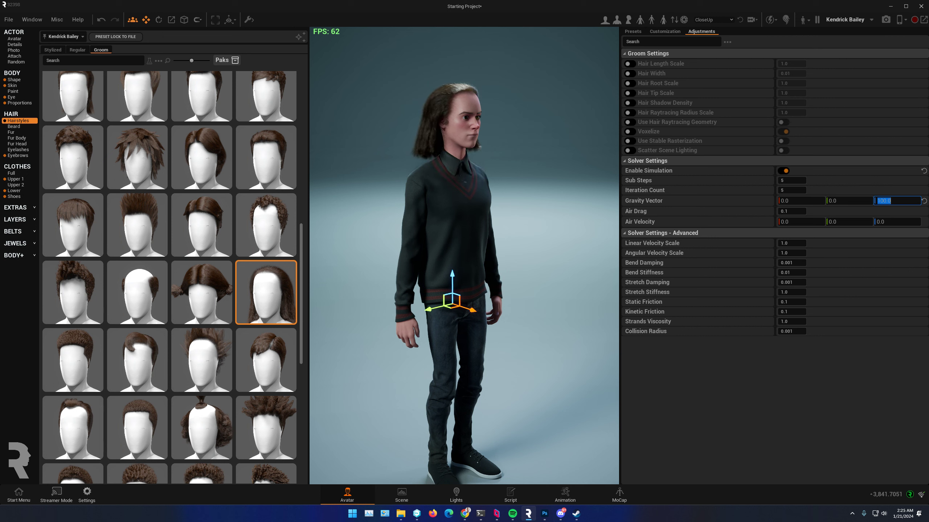
left_click_drag(468, 332, 398, 334)
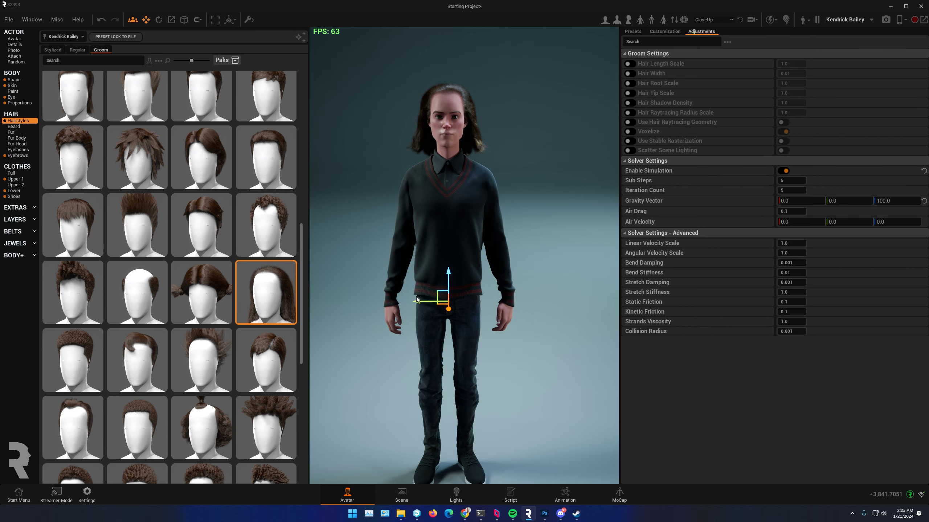
left_click_drag(419, 303, 437, 293)
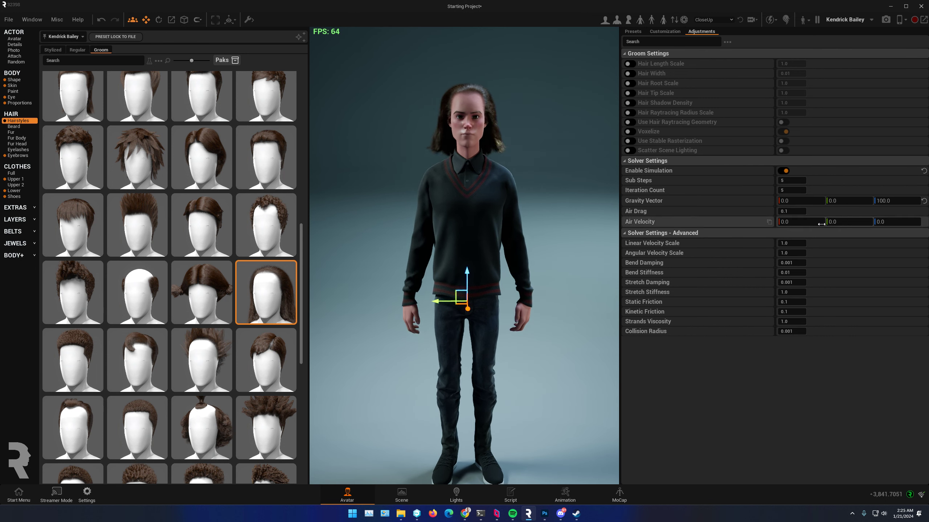
Step: Select the female avatar, apply the voluminous curly hairstyle from the Groom set, and enable its hair simulation
right_click_drag(465, 256, 530, 260)
scroll(464, 256, "down", 2)
right_click_drag(464, 256, 440, 238)
scroll(456, 317, "up", 3)
middle_click_drag(448, 135, 377, 146)
scroll(450, 154, "up", 3)
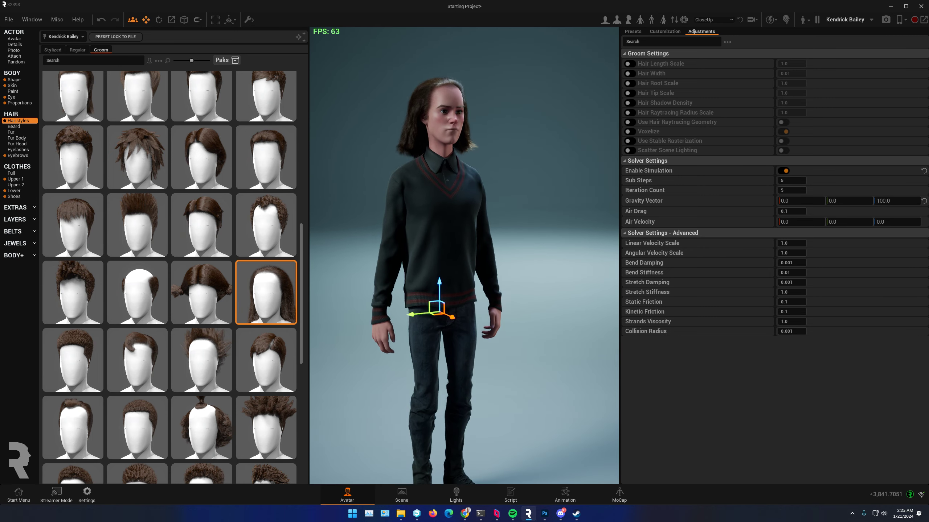
scroll(449, 158, "down", 5)
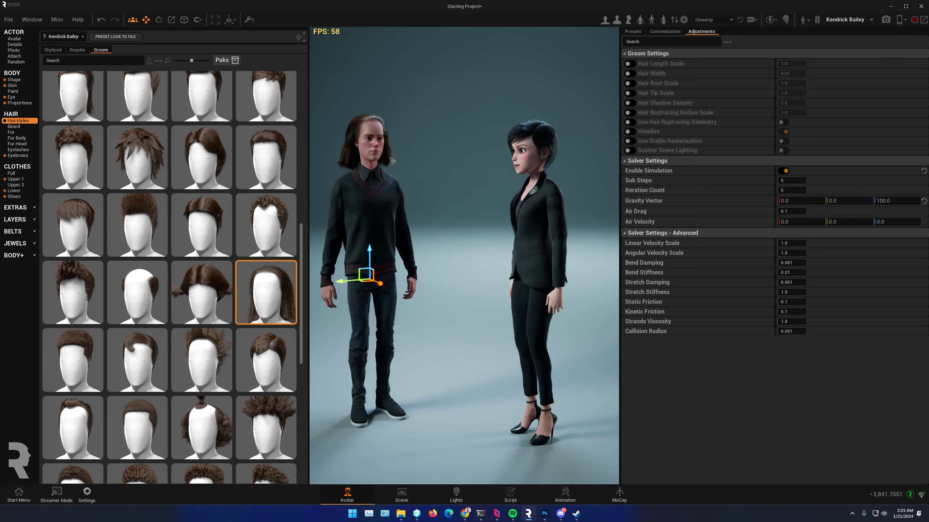
left_click(536, 240)
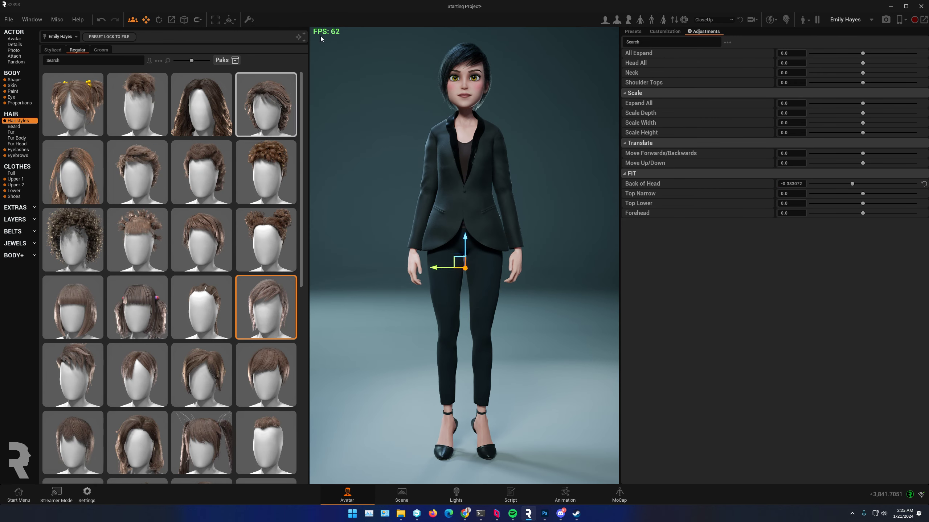
left_click(98, 50)
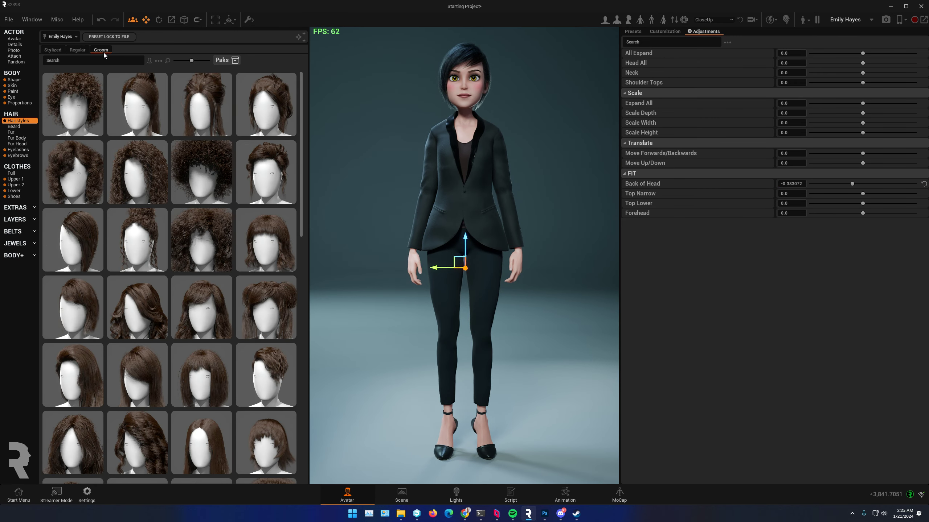
scroll(126, 309, "down", 1)
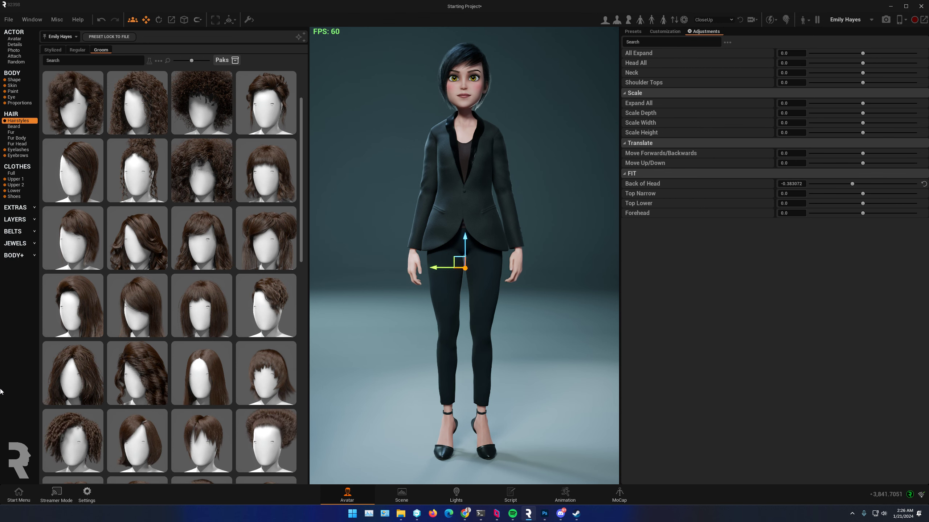
left_click(204, 172)
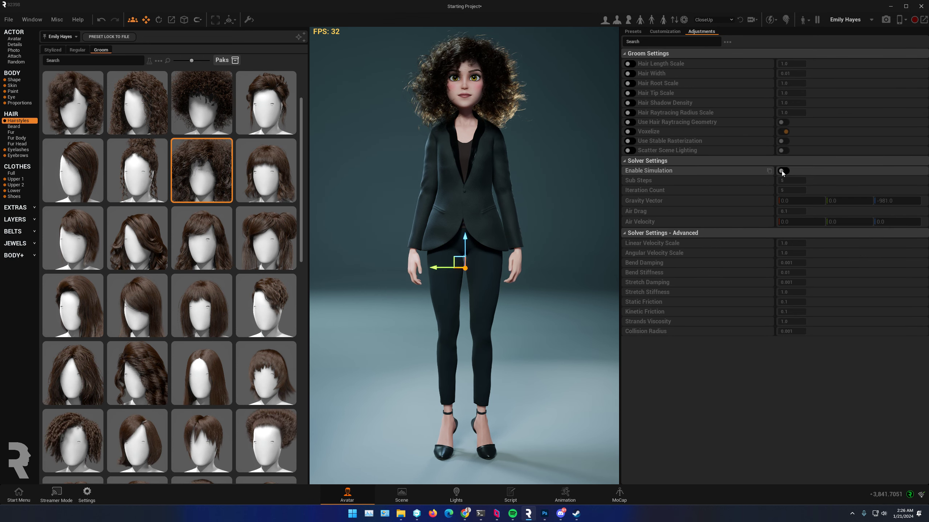
left_click(785, 172)
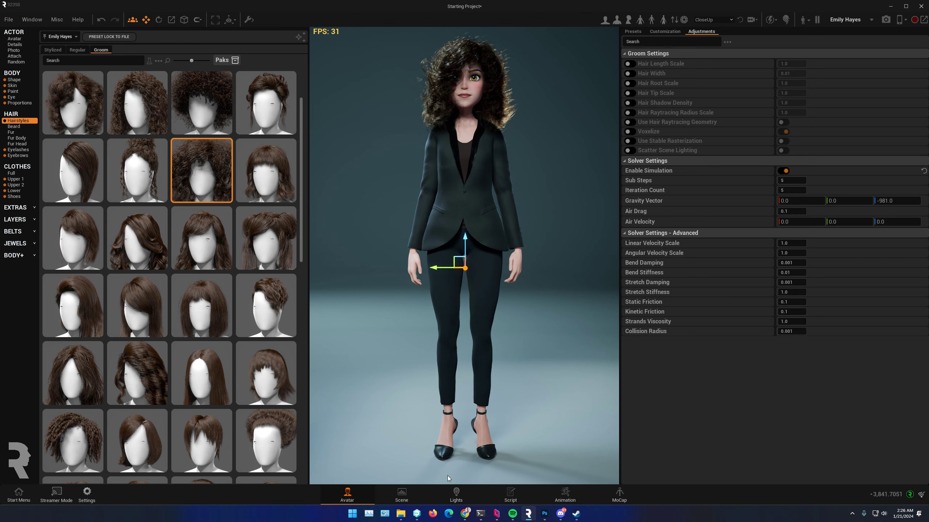
Step: Switch to the Scene workspace and examine the frame rate with both avatars in view
left_click(402, 495)
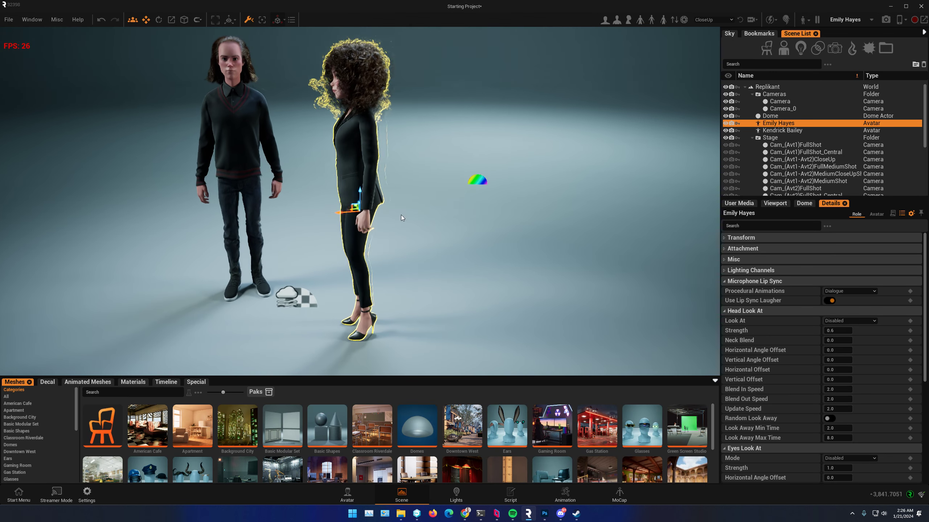
key("a")
right_click_drag(381, 132, 400, 132)
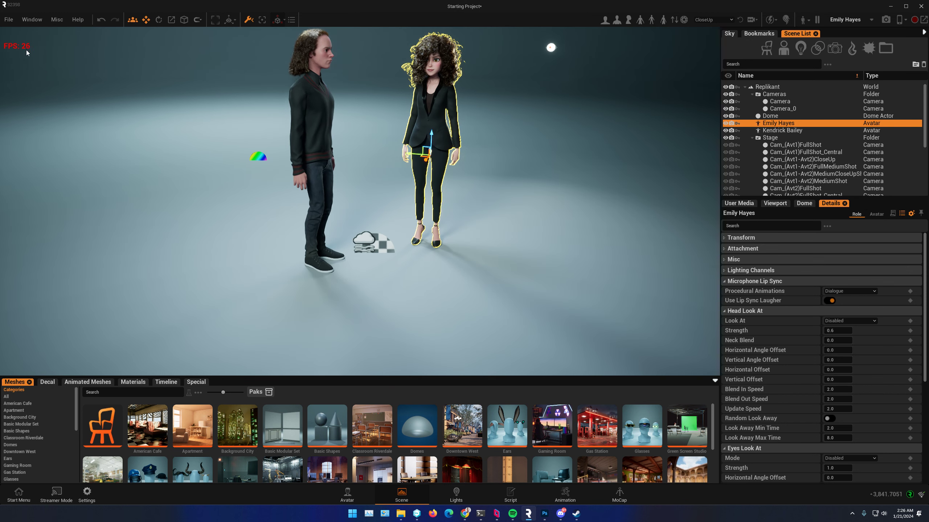
right_click_drag(507, 191, 506, 176)
middle_click_drag(506, 177, 471, 234)
scroll(470, 234, "up", 3)
left_click_drag(418, 215, 350, 216)
right_click_drag(350, 216, 325, 206)
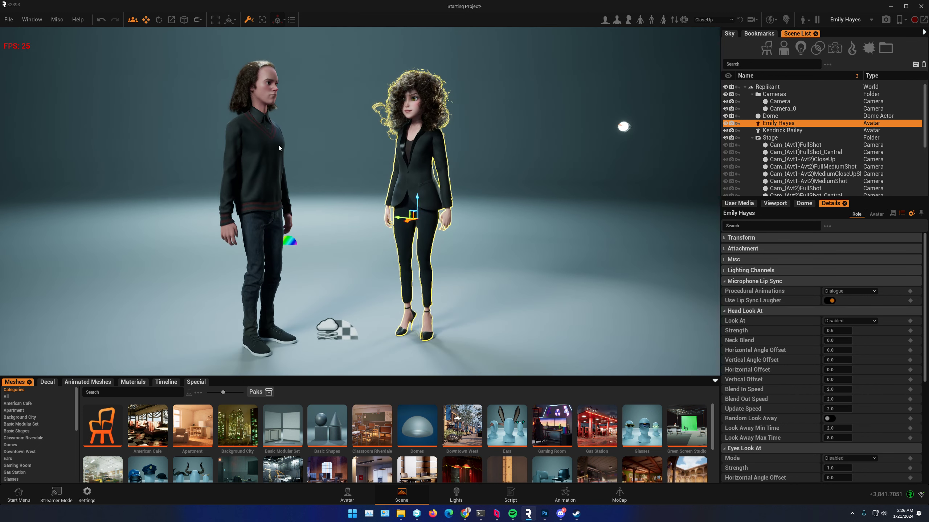
Step: Toggle the hair display off and on to compare the groom hair's frame rate cost, leaving the hair hidden
left_click(785, 20)
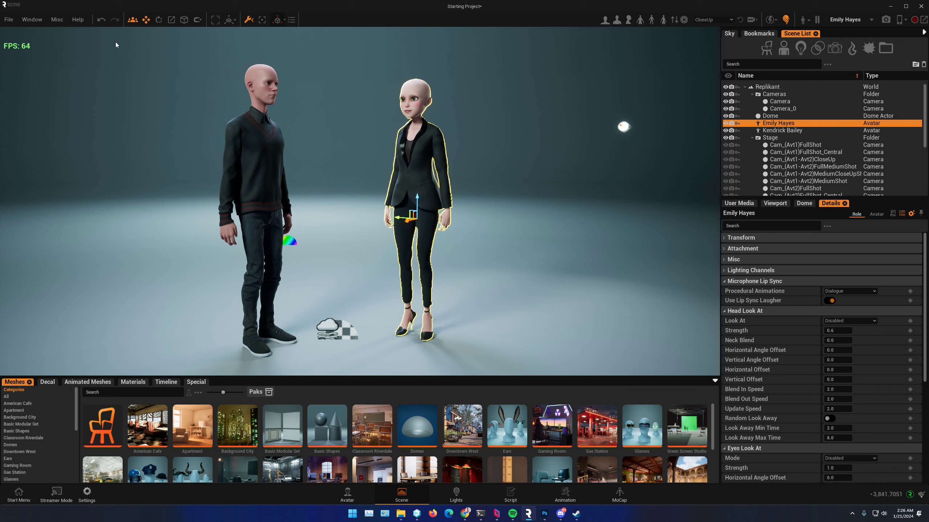
left_click(786, 19)
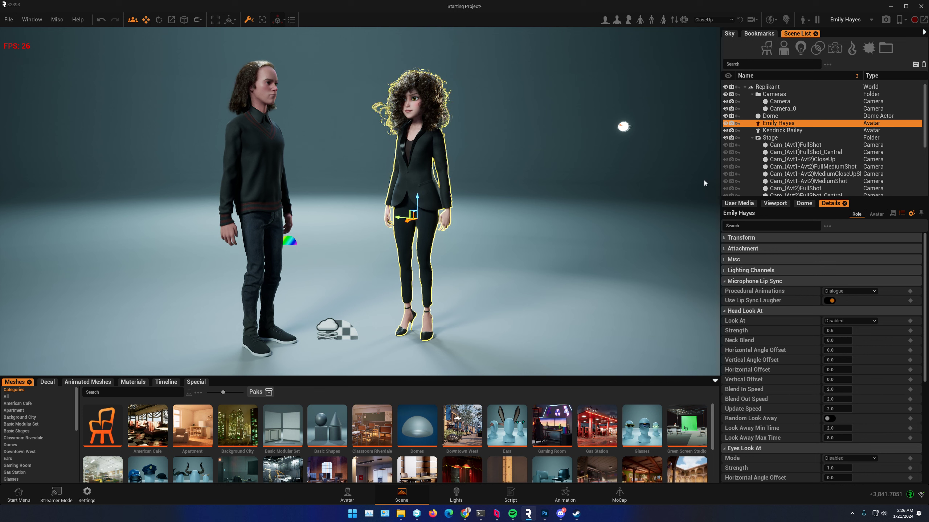
left_click(787, 19)
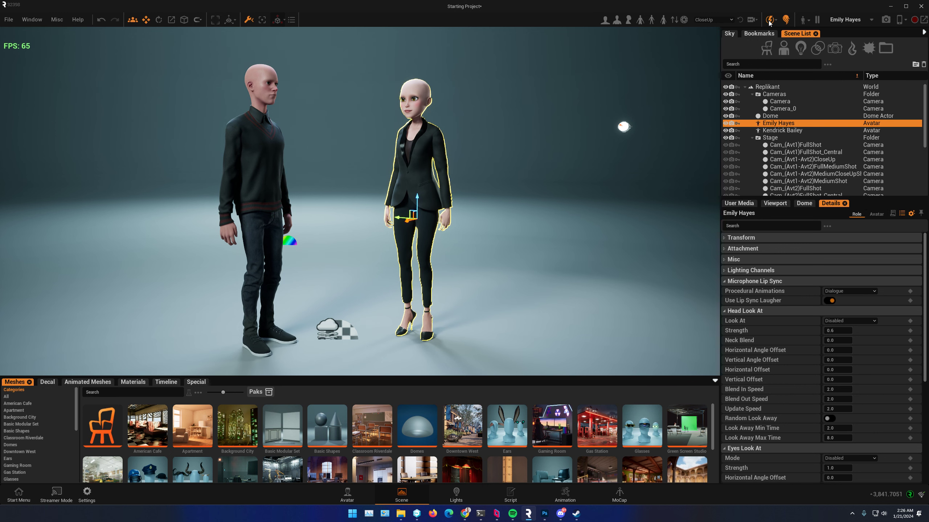
Step: Toggle Cheap Lighting Mode to compare the frame rate, leave it active, and open its quality settings
left_click(769, 20)
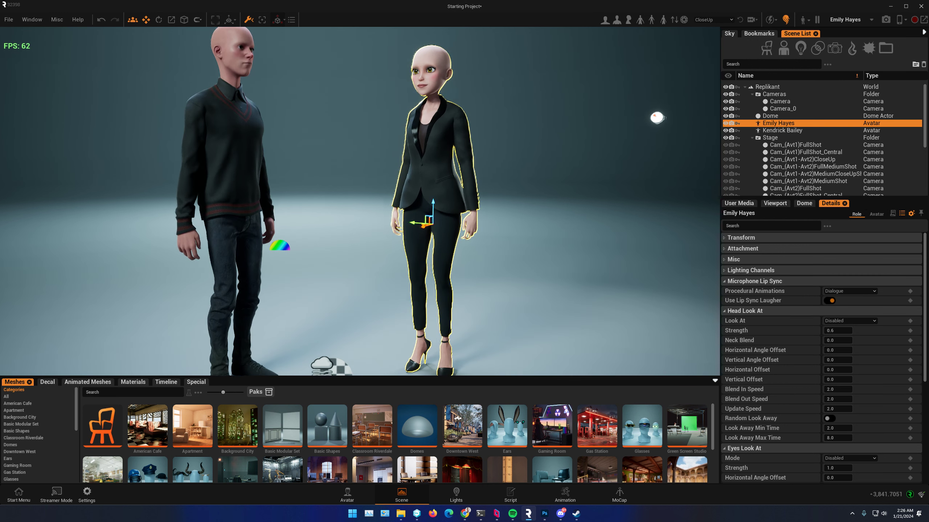
right_click_drag(347, 207, 318, 188)
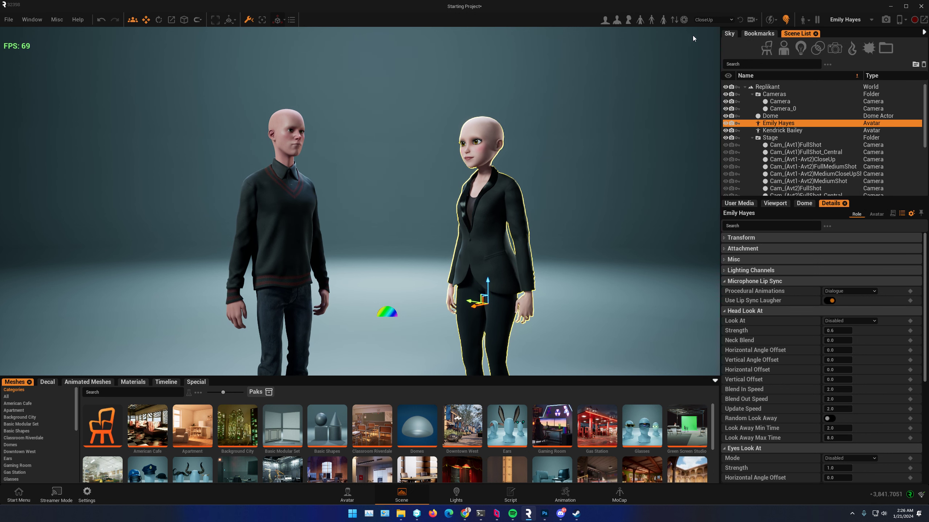
scroll(451, 230, "up", 2)
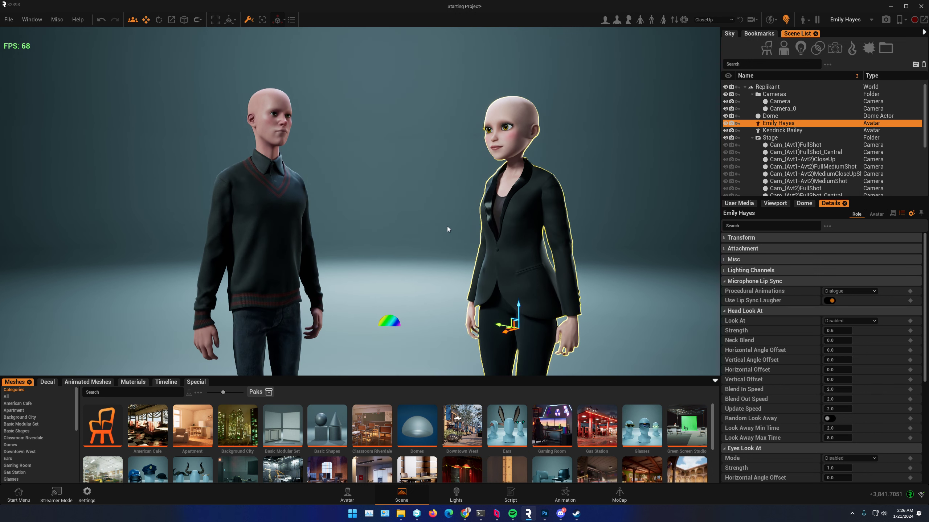
mouse_move(448, 227)
right_mouse_down()
mouse_move(461, 227)
mouse_move(438, 229)
right_mouse_up()
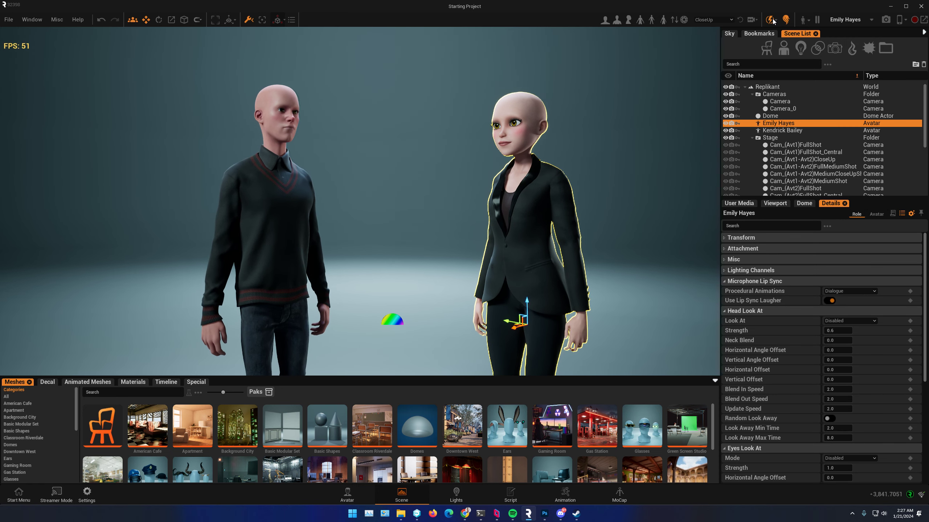
left_click_drag(411, 167, 397, 187, "alt")
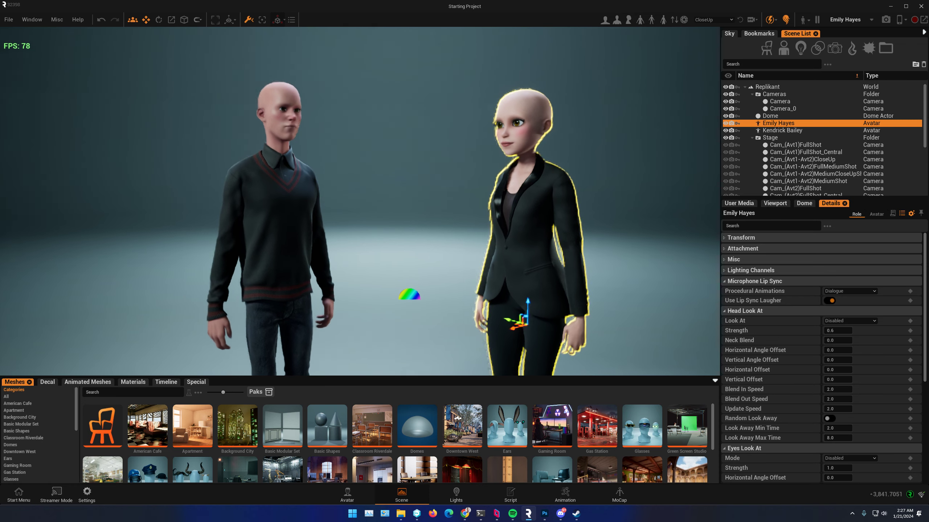
left_click(788, 20)
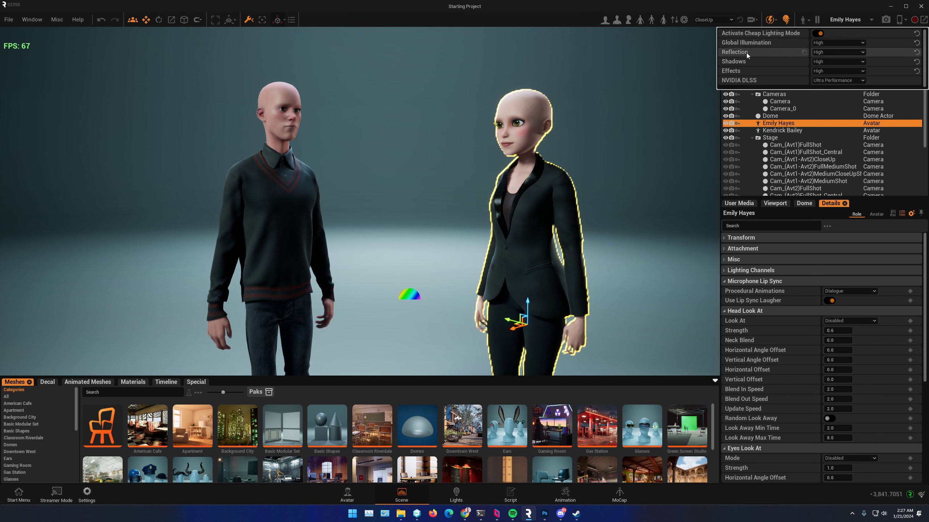
Step: Set Global Illumination, Reflection, Shadows and Effects to Low for Cheap Lighting Mode, leave NVIDIA DLSS at Ultra Performance, and deselect the avatar
left_click(844, 43)
left_click(835, 51)
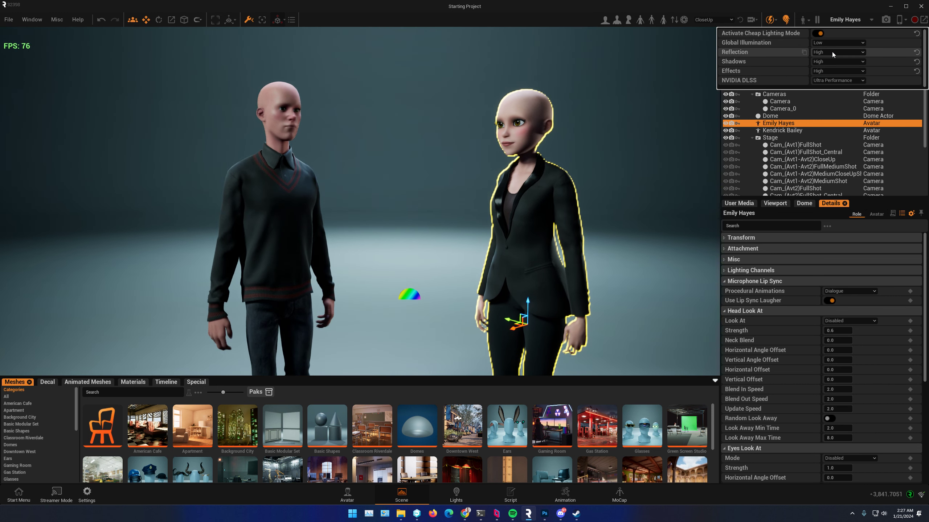
left_click(825, 61)
left_click(829, 69)
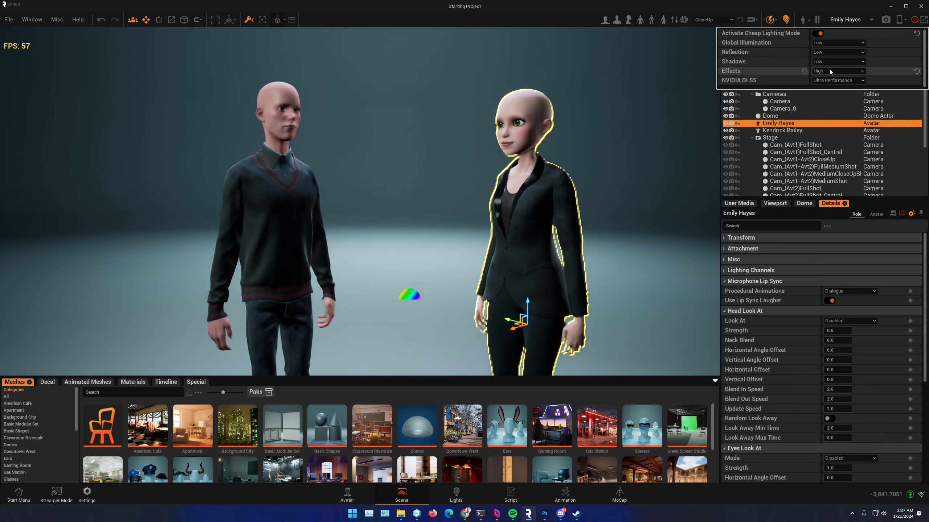
left_click(828, 71)
left_click(826, 81)
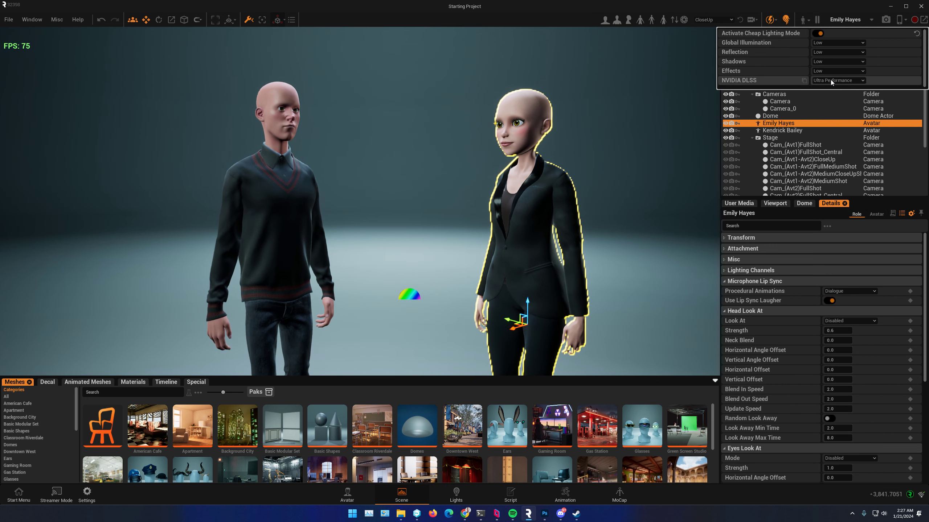
left_click(819, 33)
left_click(367, 211)
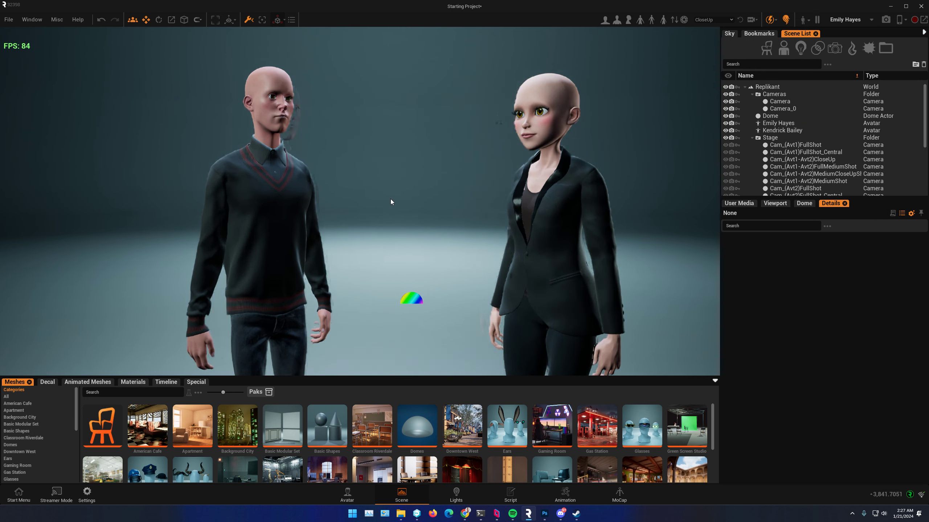
Step: Duplicate the male avatar twice and move one of the copies behind the original
right_click_drag(283, 165, 292, 215)
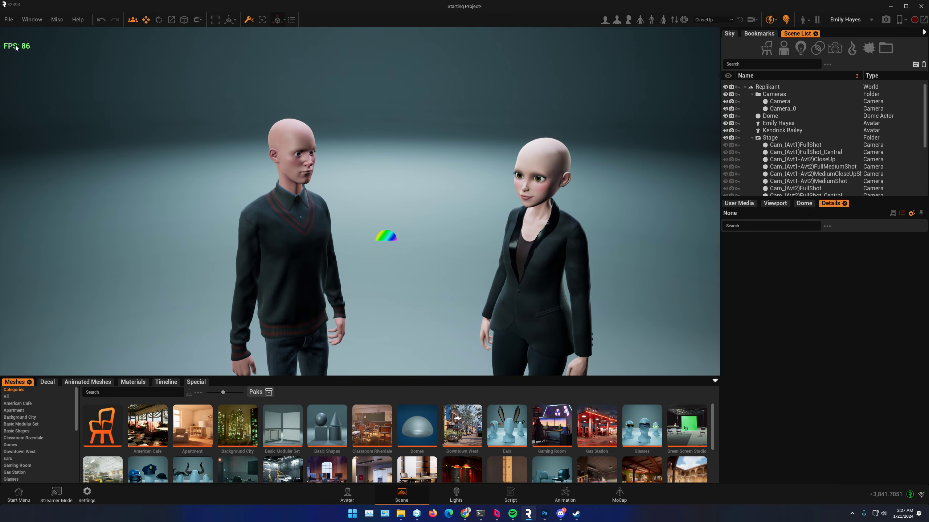
right_click_drag(402, 242, 405, 208)
scroll(403, 243, "down", 5)
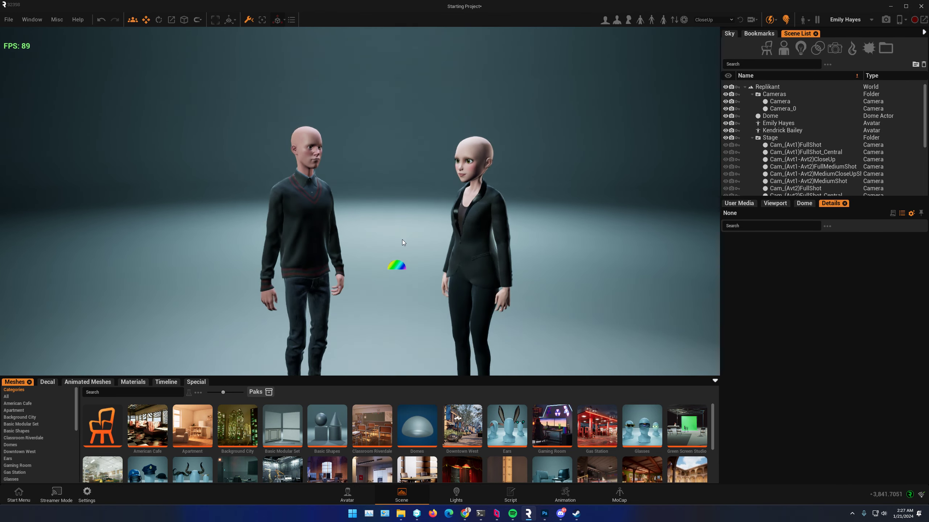
right_click_drag(415, 167, 426, 157)
right_click_drag(518, 261, 538, 278)
right_click_drag(478, 312, 486, 291)
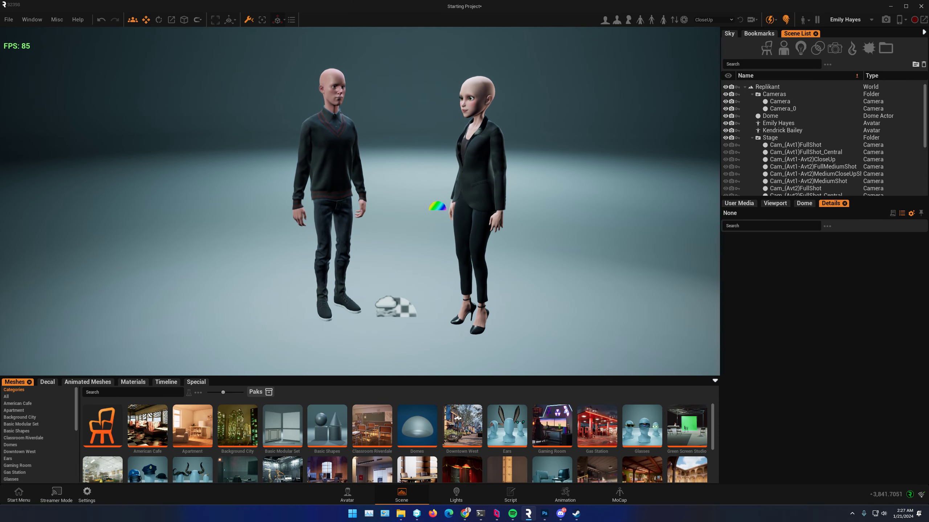
left_click(325, 226)
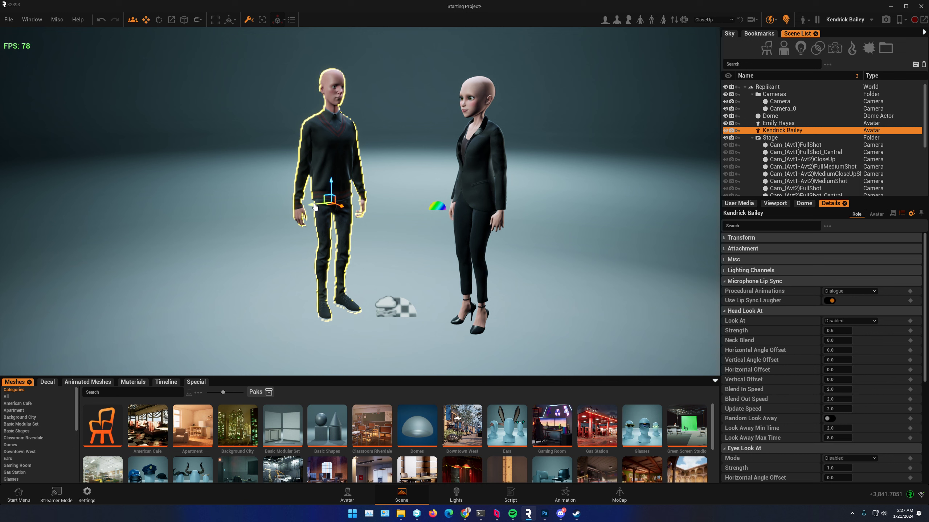
key("ctrl+v")
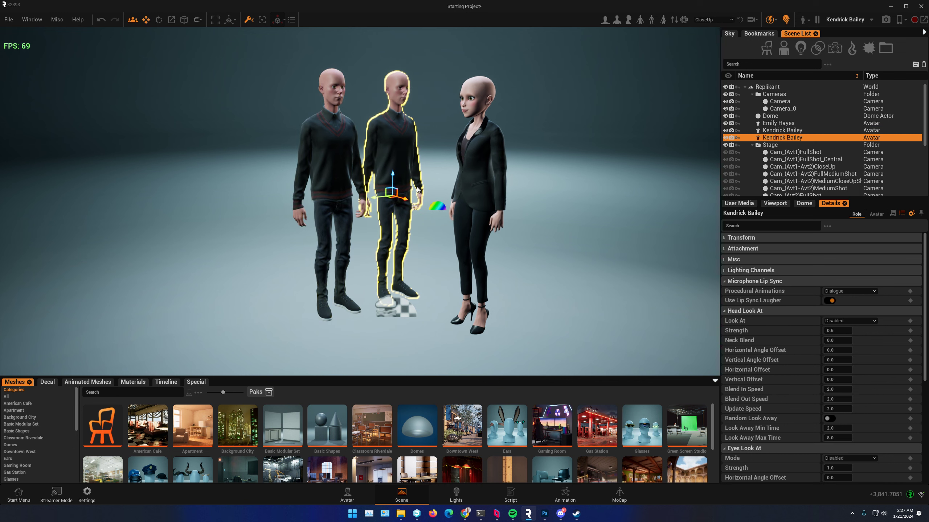
key("ctrl+v")
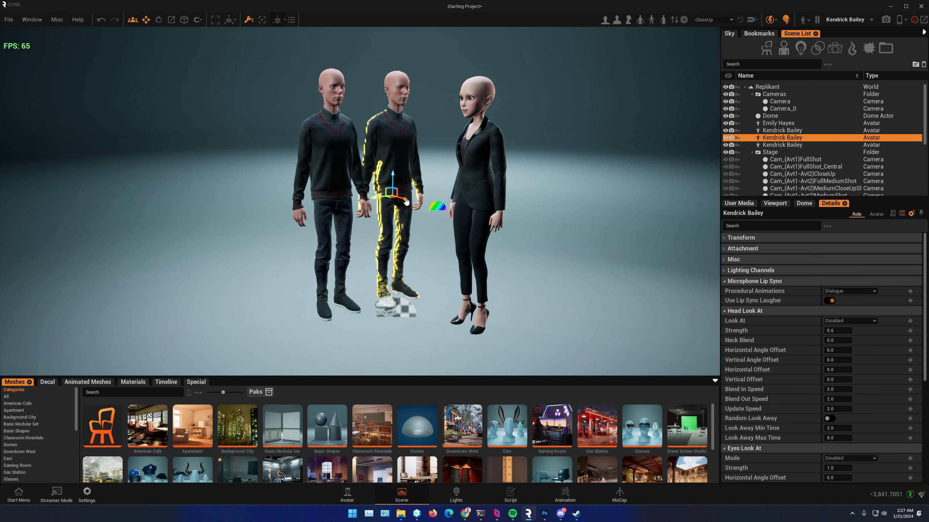
left_click_drag(404, 200, 290, 174)
left_click(392, 177)
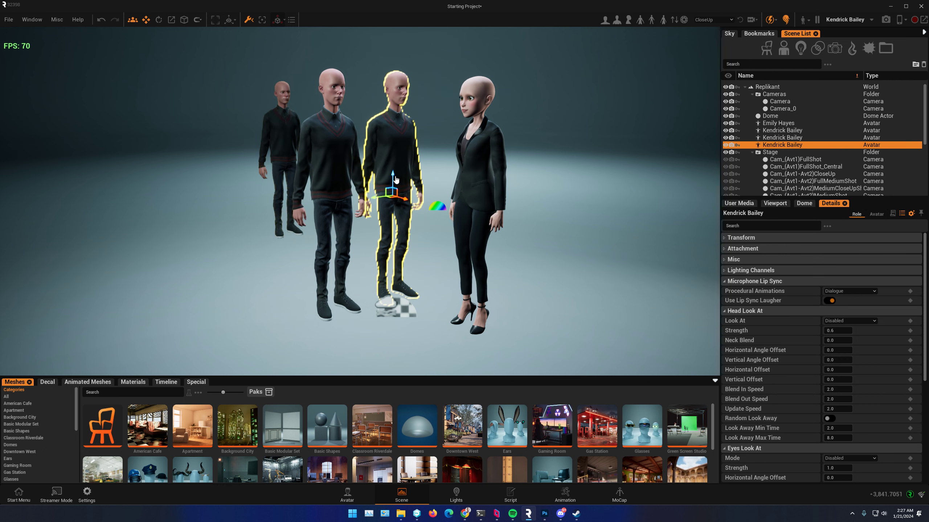
Step: Duplicate the male avatar once more and spread the copies apart among the group
key("ctrl+v")
left_click(402, 199)
left_click(407, 178)
left_click_drag(405, 202, 347, 164)
left_click(384, 212)
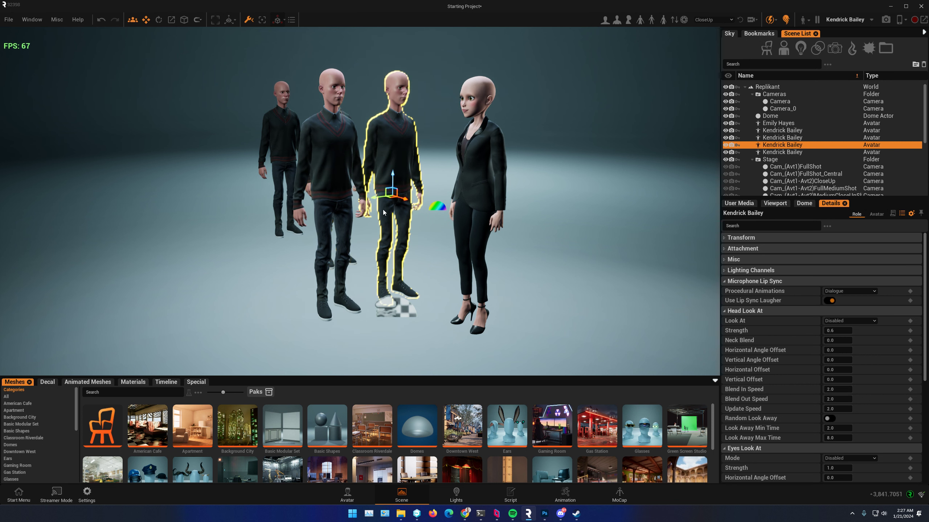
left_click_drag(374, 200, 397, 201)
Step: Duplicate the female avatar and place the copy behind the original, keeping all six avatars in view
left_click(471, 207)
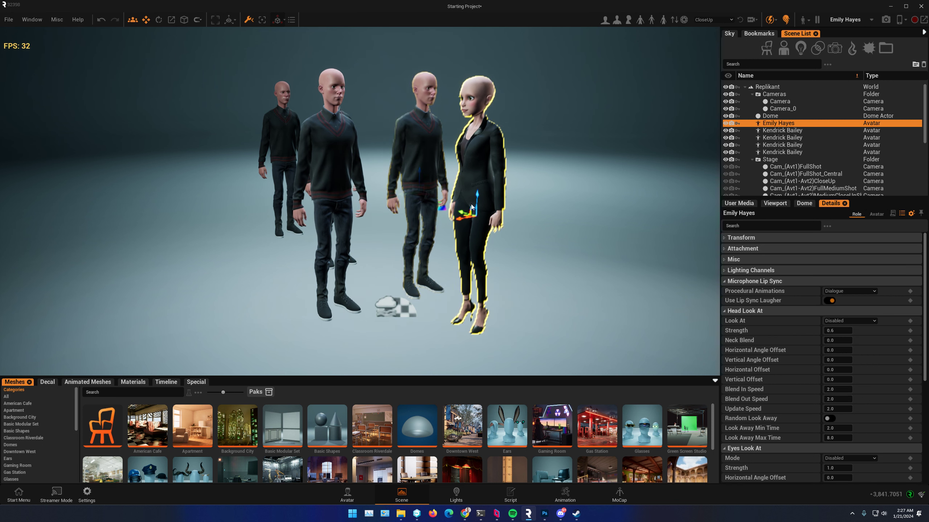
key("ctrl+v")
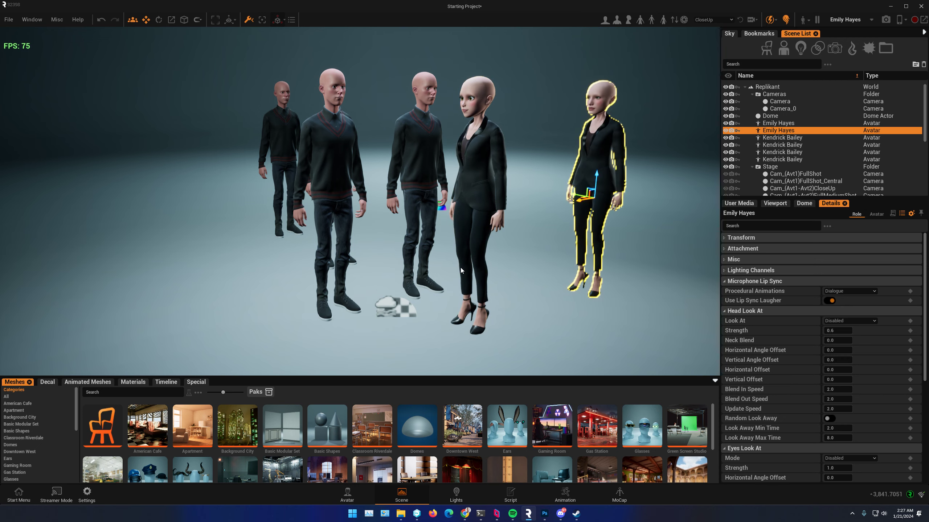
mouse_move(586, 189)
right_mouse_down()
mouse_move(654, 191)
mouse_move(702, 212)
mouse_move(592, 186)
right_mouse_up()
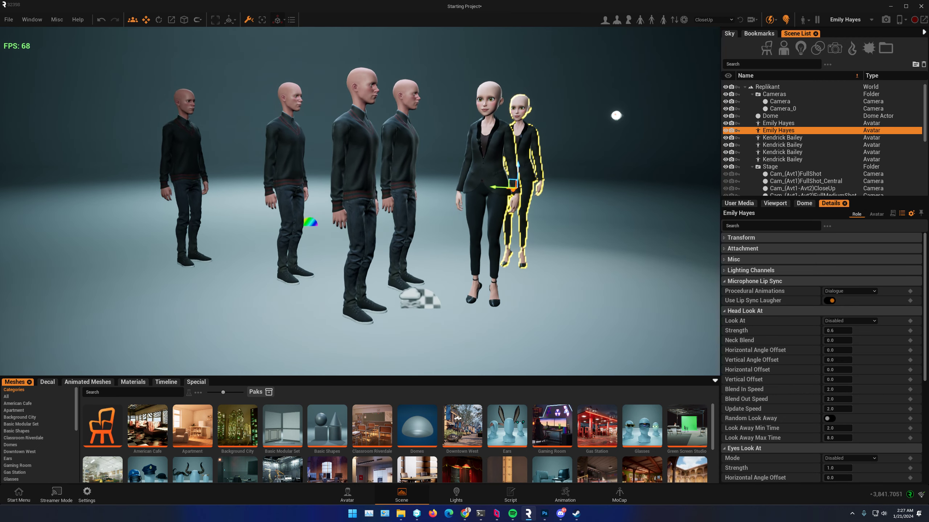
middle_click_drag(250, 255, 294, 241)
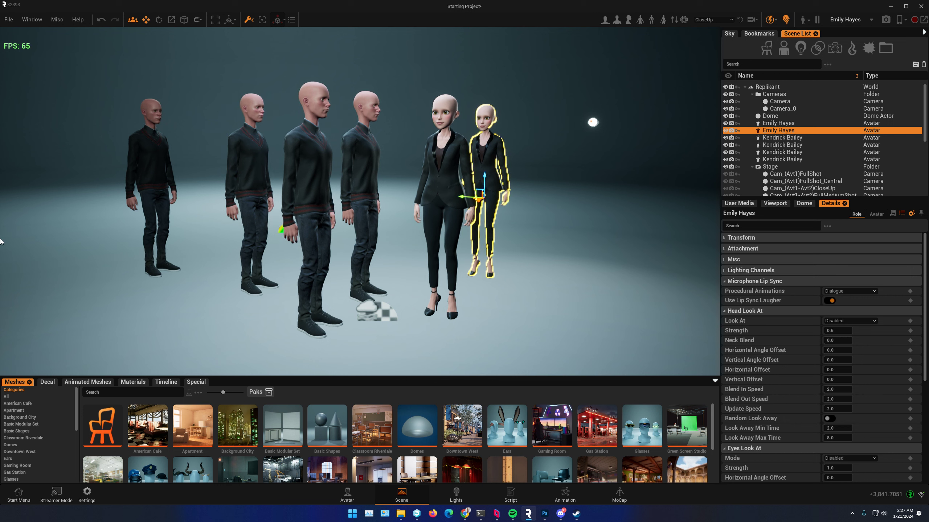
Step: Toggle the hair display on and back off to compare the frame rate with six avatars in the scene
left_click(787, 21)
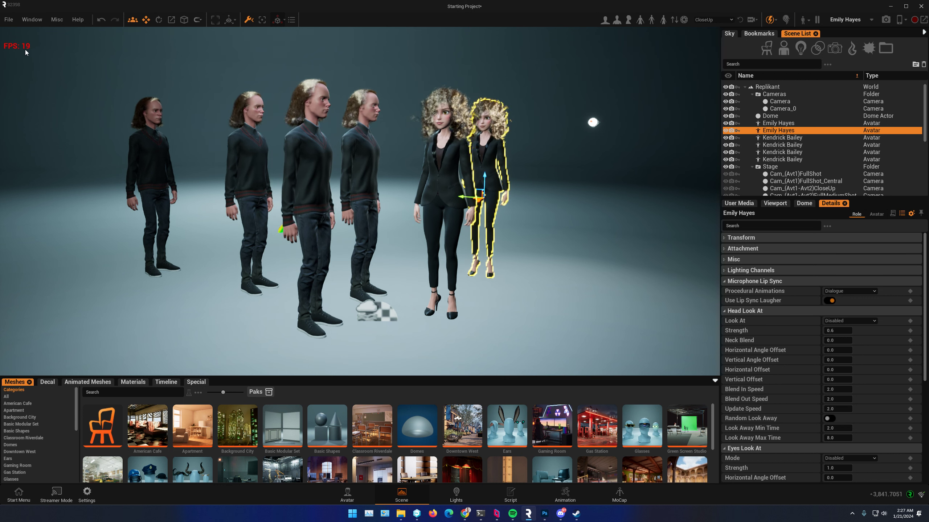
left_click_drag(369, 139, 300, 144, "alt")
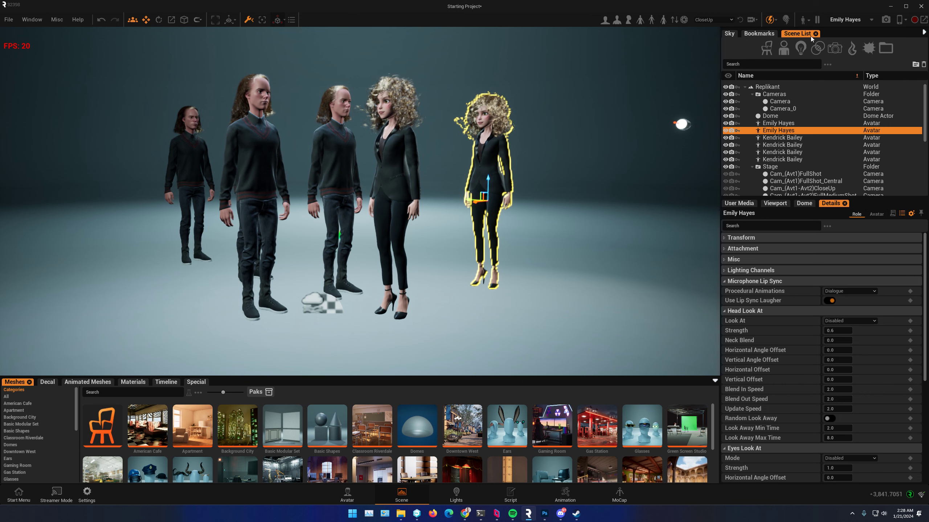
left_click(771, 20)
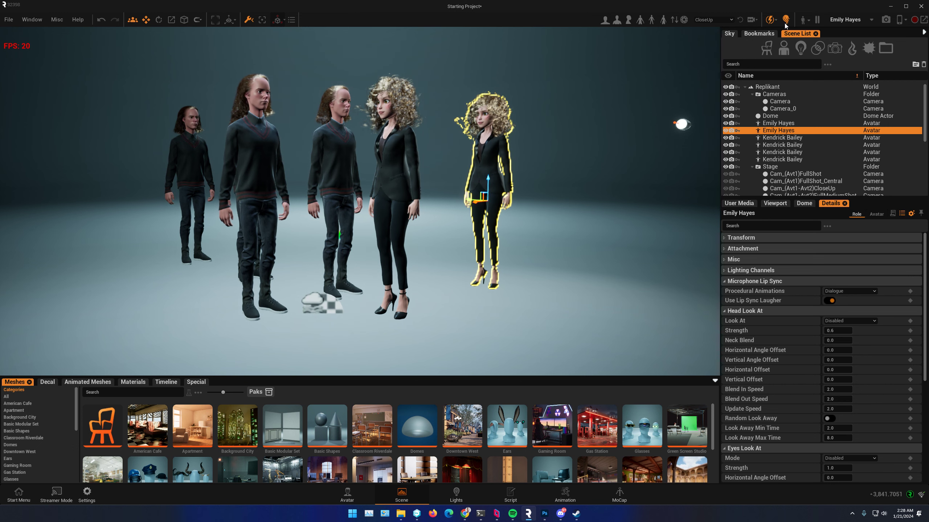
Step: Toggle Cheap Lighting Mode off and back on, comparing the frame rate and shadows on the six avatars from several angles
left_click(769, 23)
left_click_drag(332, 223, 387, 225, "alt")
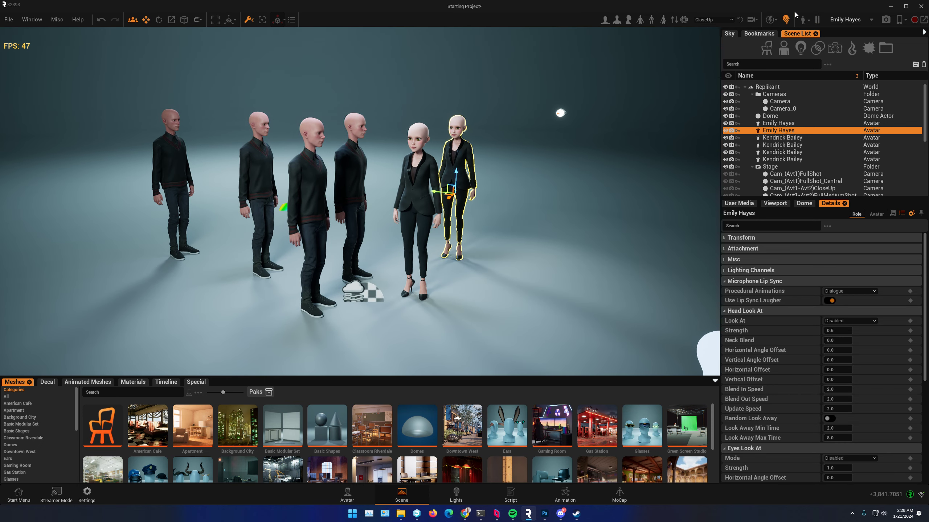
middle_click_drag(227, 253, 272, 274)
left_click_drag(272, 274, 252, 264, "alt")
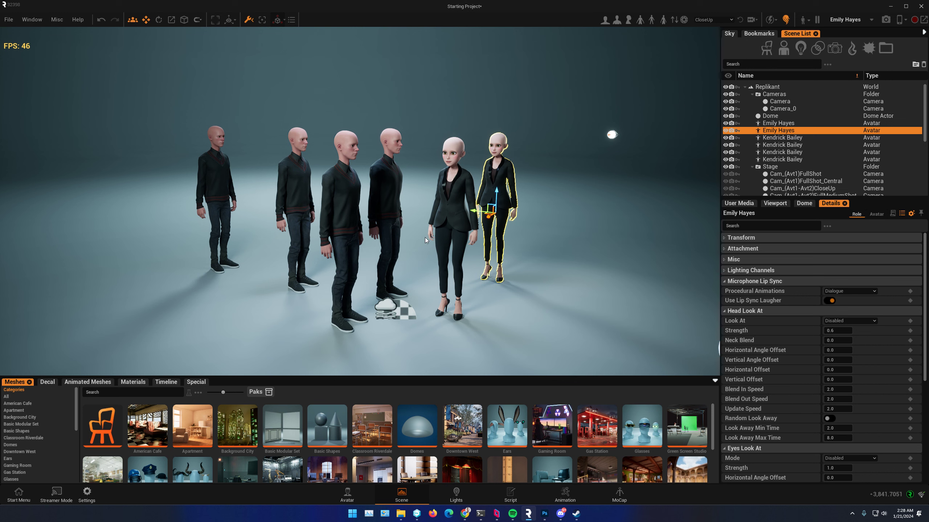
left_click_drag(262, 193, 274, 176, "alt")
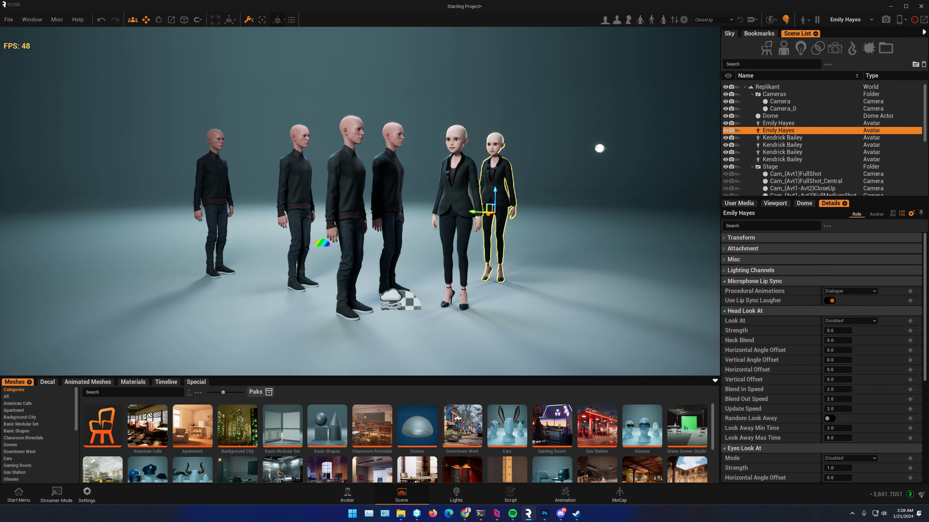
middle_click_drag(561, 295, 548, 299)
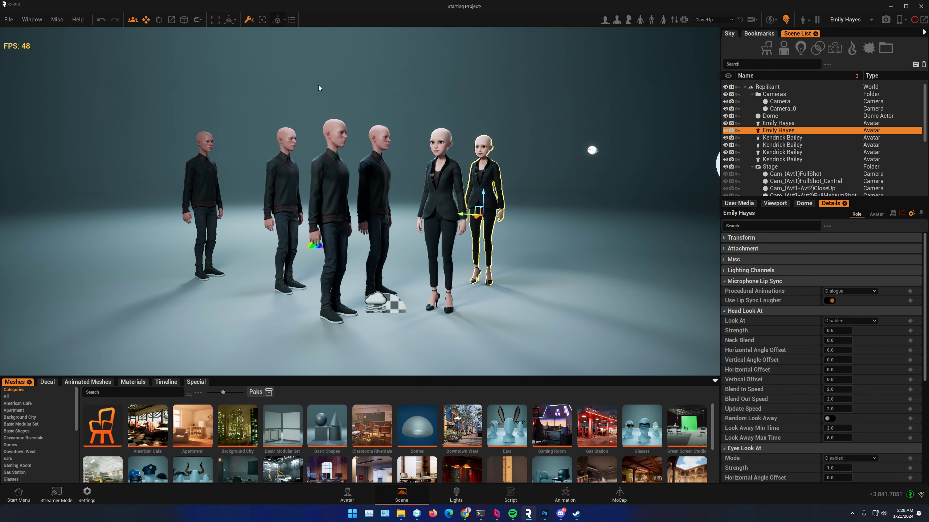
left_click(771, 19)
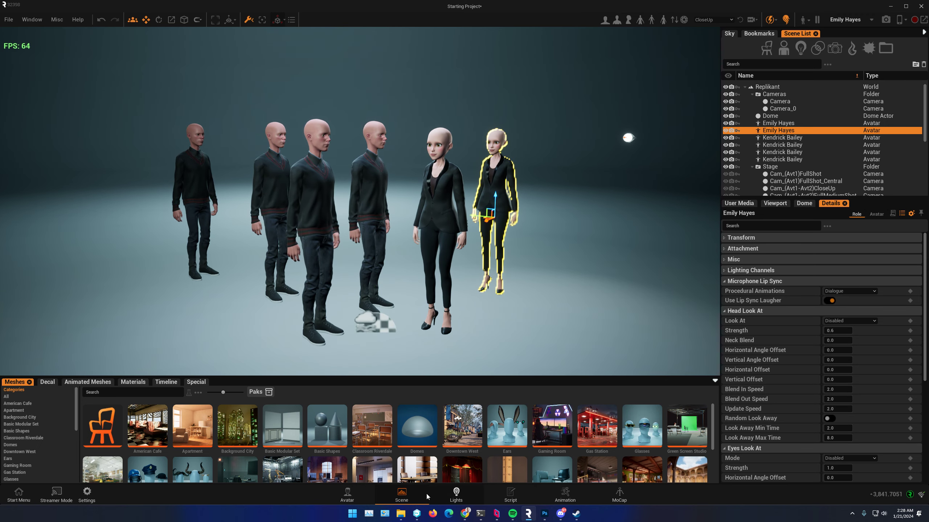
Step: Switch to the Lights workspace, add the M3 Neutral Even light rig, and move it about 600 units along Y
left_click(457, 495)
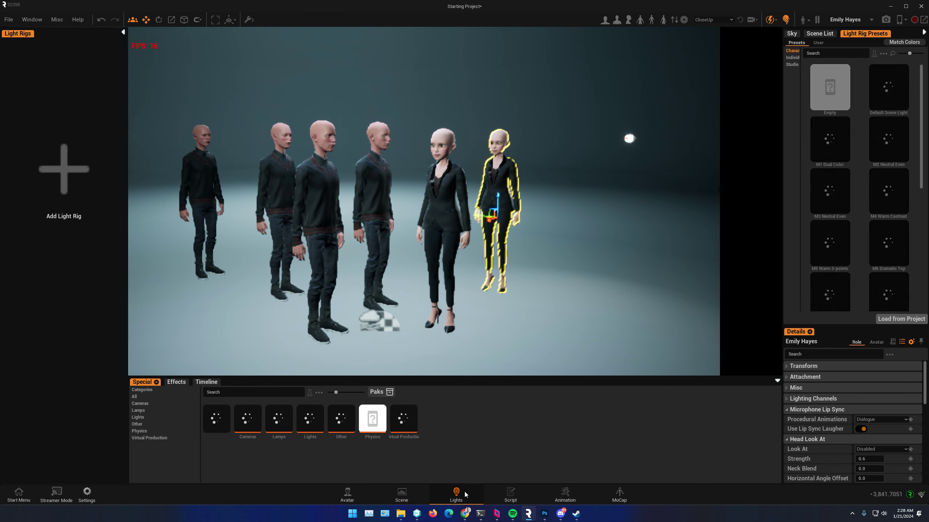
double_click(835, 211)
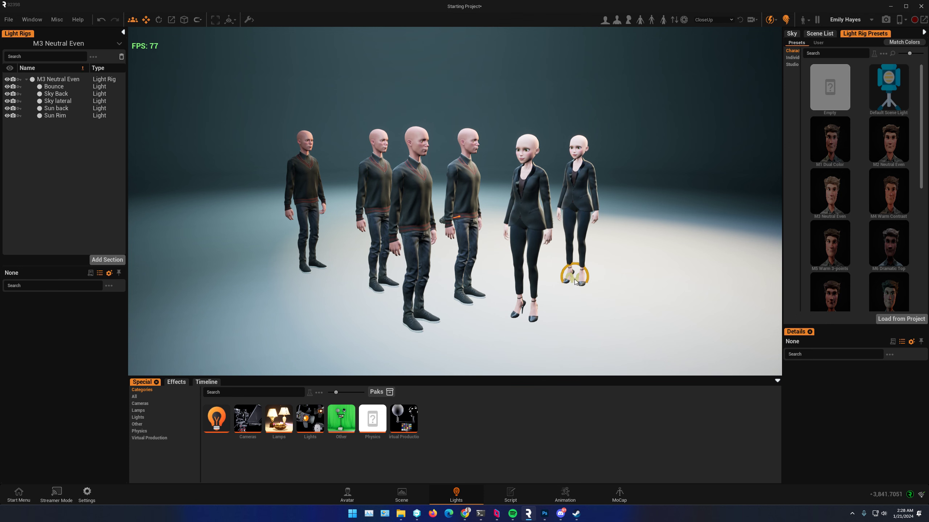
left_click(574, 282)
left_click_drag(562, 284, 276, 224)
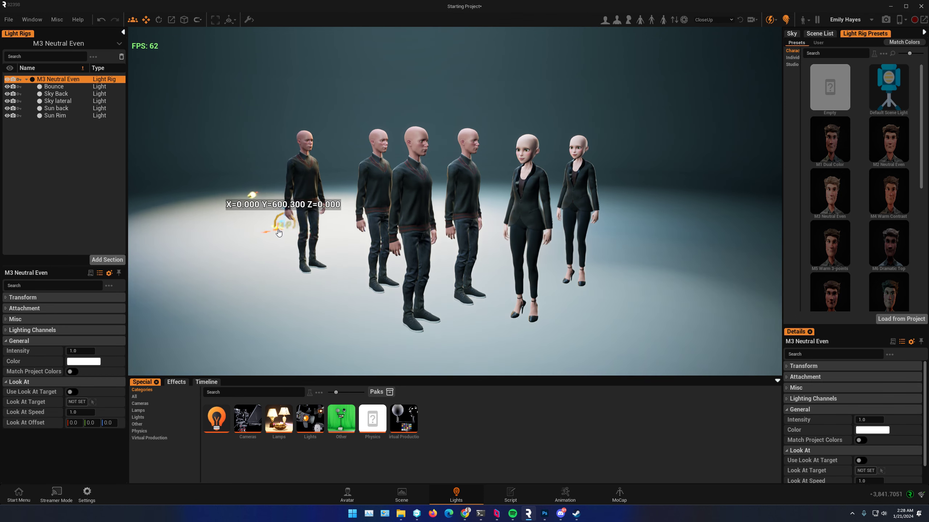
Step: Preview the S3 Neutral Rims preset and add the S5 Blue and Purple light rig alongside M3 Neutral Even
left_click(899, 256)
scroll(877, 220, "down", 5)
left_click(839, 294)
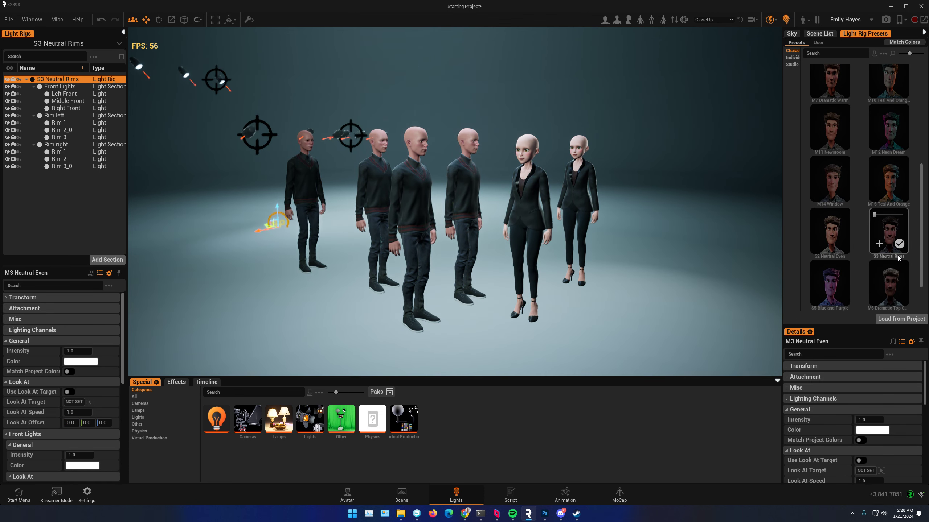
left_click(823, 297)
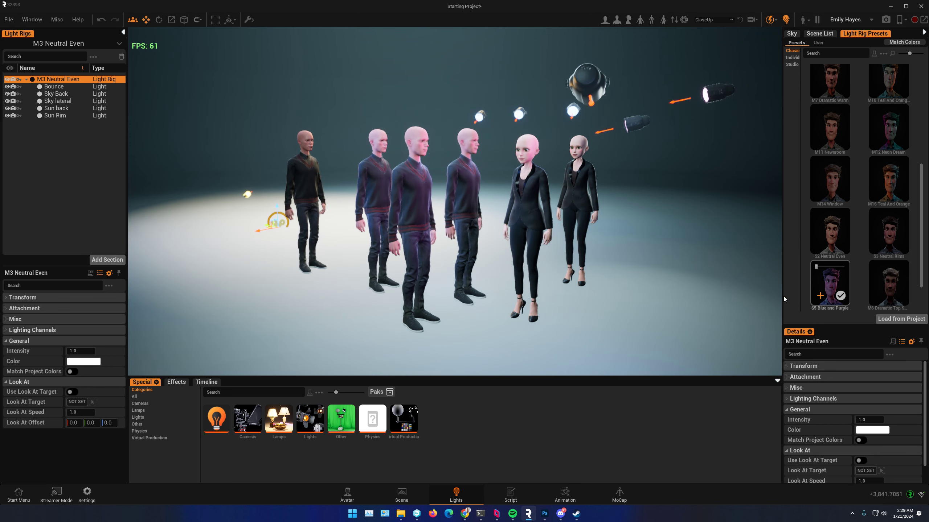
scroll(266, 226, "down", 4)
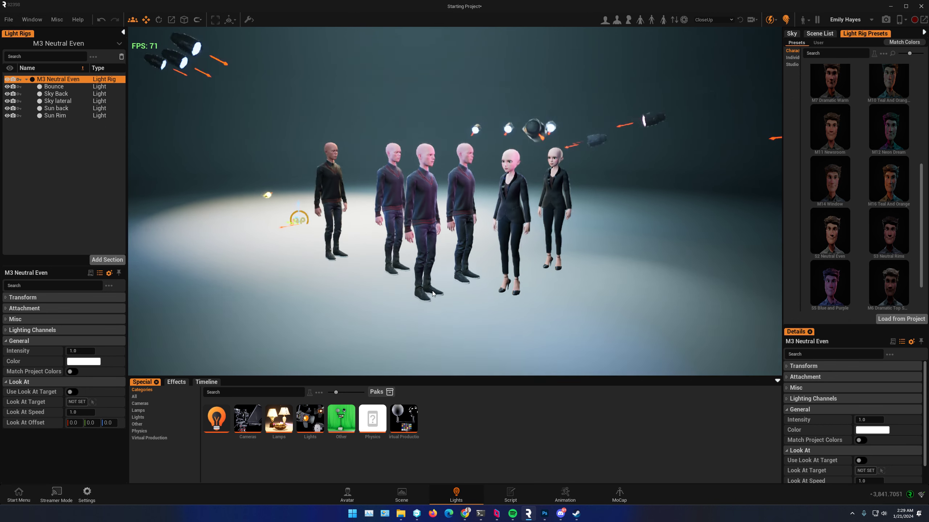
Step: Add a second S5 Blue and Purple light rig and check the frame rate with the extra lights
right_click_drag(266, 226, 329, 229)
left_click_drag(295, 232, 251, 228)
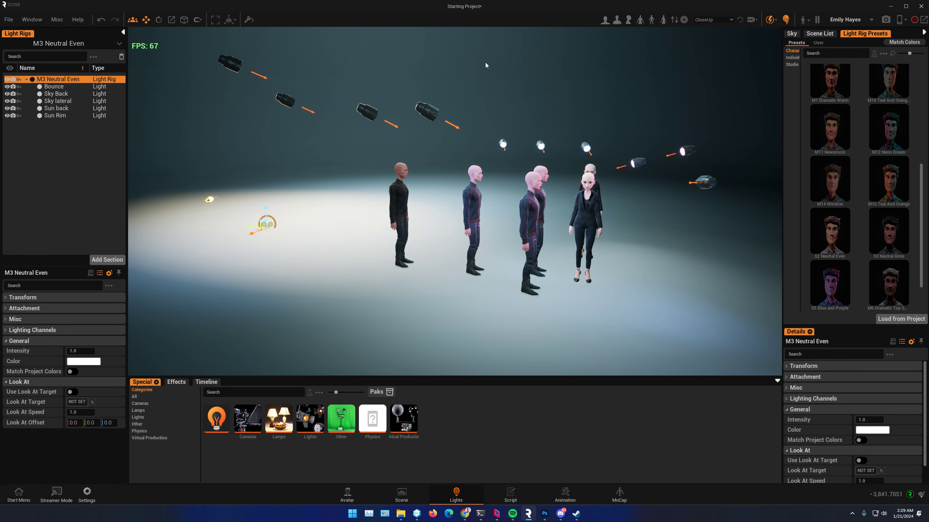
left_click(830, 285)
left_click(822, 296)
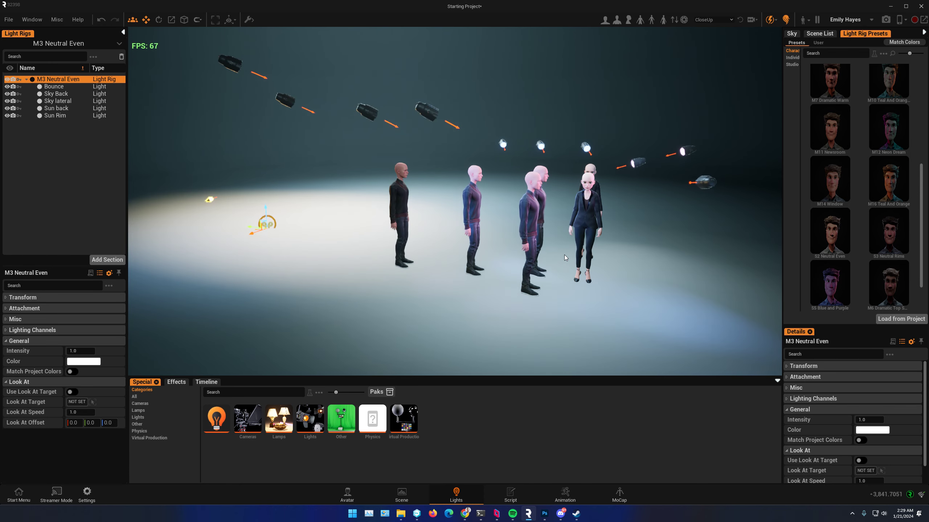
right_click_drag(676, 295, 545, 270)
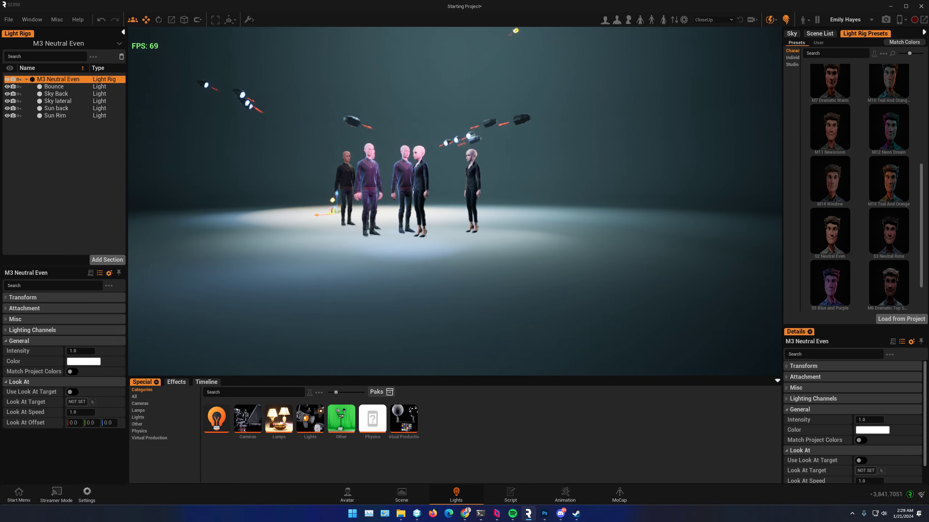
Step: Switch to the Animation workspace, frame the avatars, and toggle the sequence camera view on and off
left_click(565, 495)
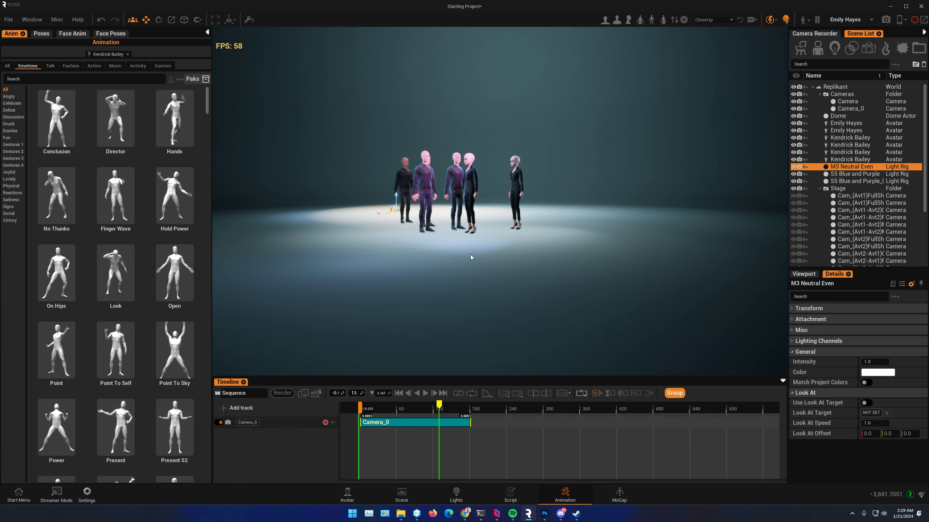
mouse_move(451, 408)
left_mouse_down()
mouse_move(348, 404)
mouse_move(438, 395)
left_mouse_up()
scroll(493, 221, "up", 5)
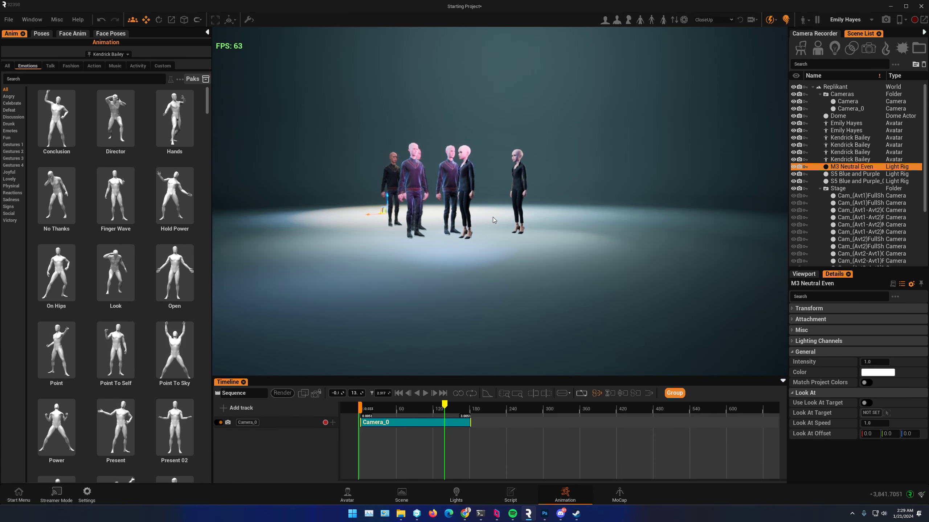
scroll(493, 221, "up", 3)
right_click_drag(493, 220, 533, 228)
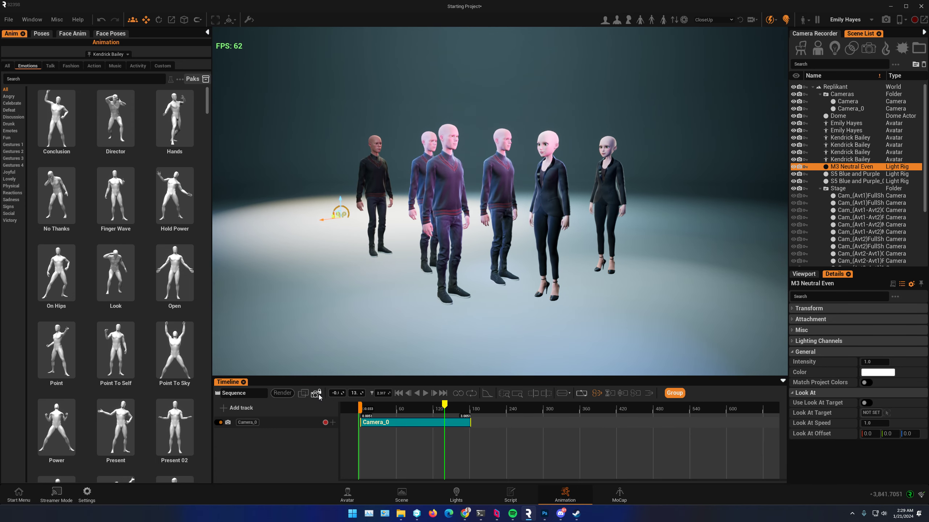
left_click(316, 395)
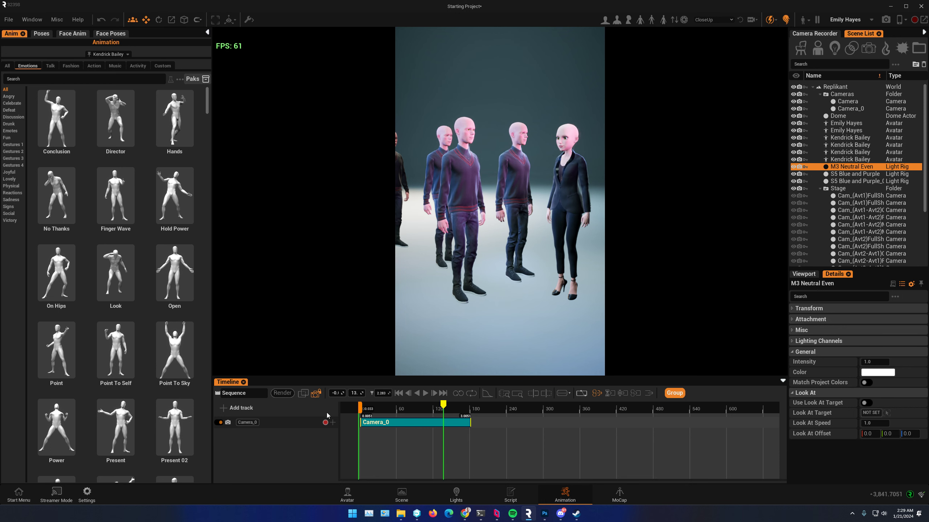
left_click(316, 394)
Step: Open the render settings, enable Start Time and End Time, and open the End Time value for editing
left_click(282, 393)
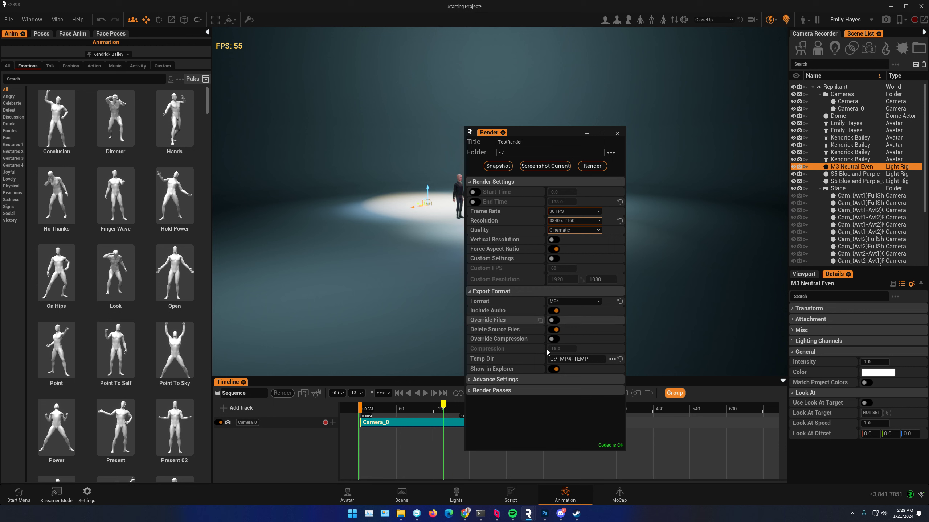
left_click(479, 192)
left_click(478, 202)
left_click(559, 201)
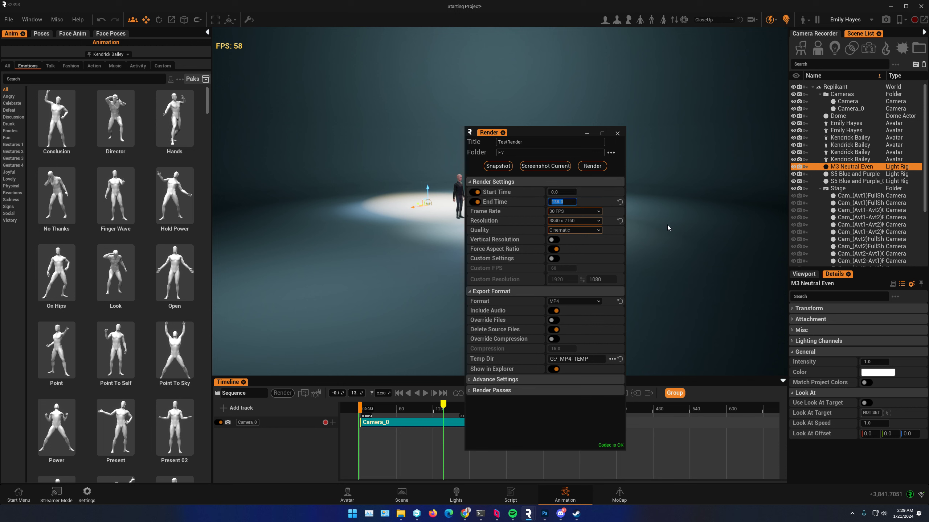
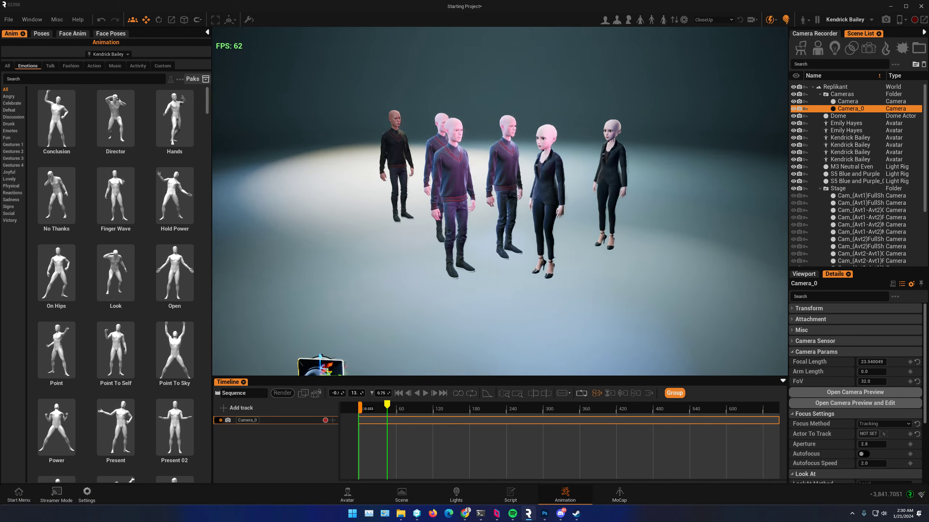
Step: Frame the group of avatars from a low front angle and enable the viewport lens overrides
middle_click_drag(654, 268, 651, 275)
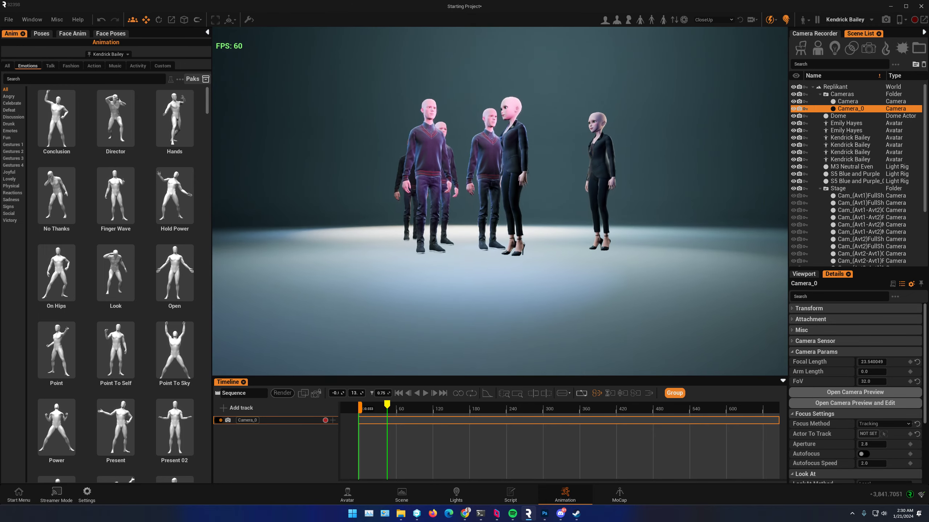
scroll(651, 275, "up", 5)
right_click_drag(650, 286, 516, 248)
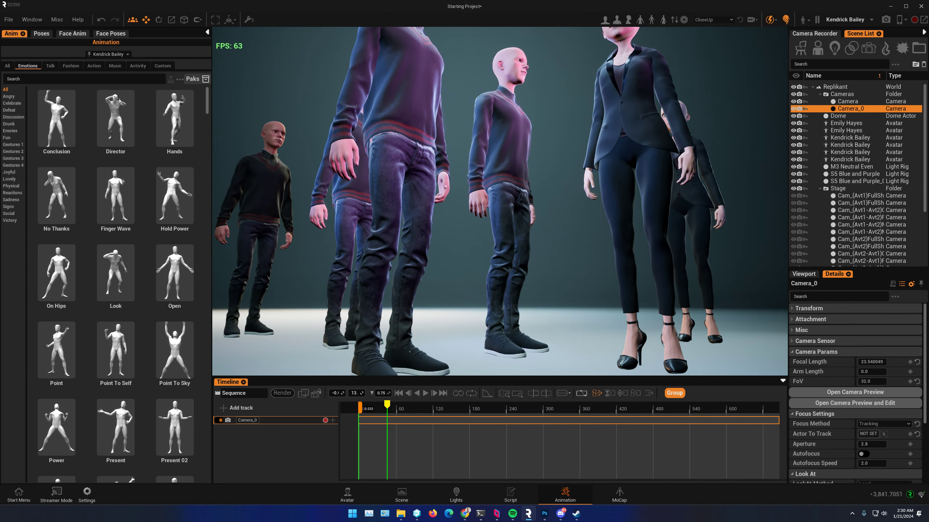
scroll(516, 248, "down", 3)
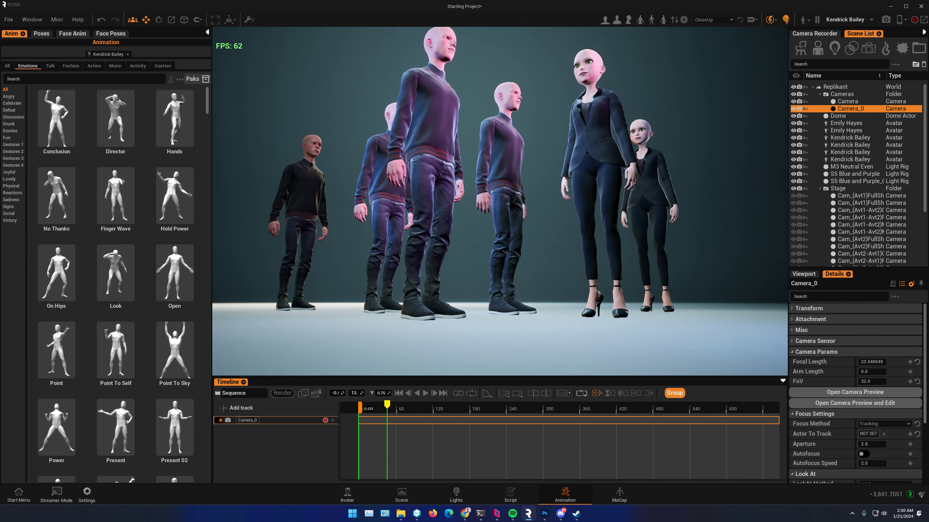
right_click_drag(570, 228, 588, 222)
middle_click_drag(588, 222, 614, 184)
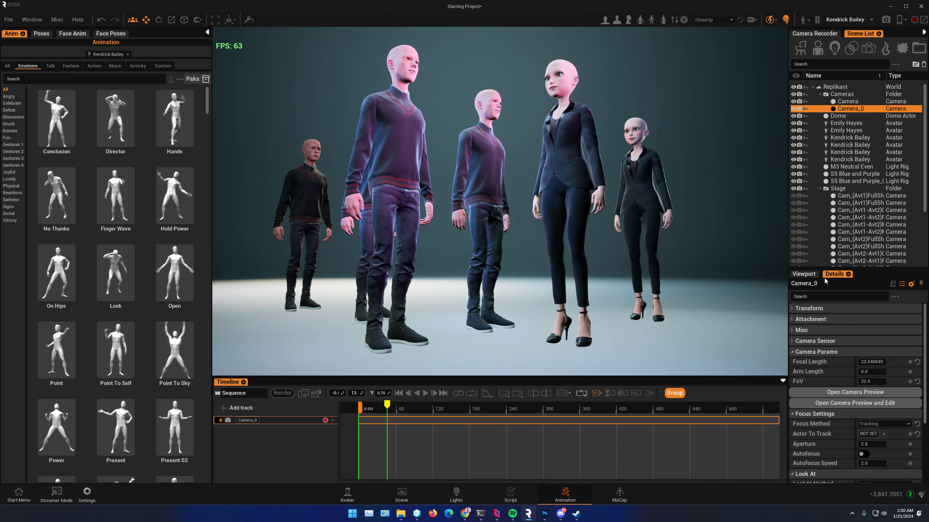
left_click(803, 275)
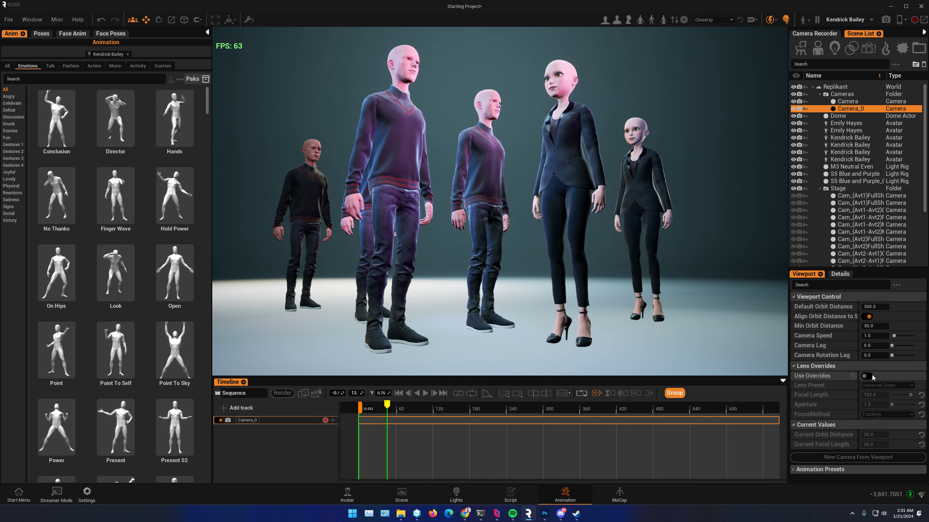
left_click(684, 19)
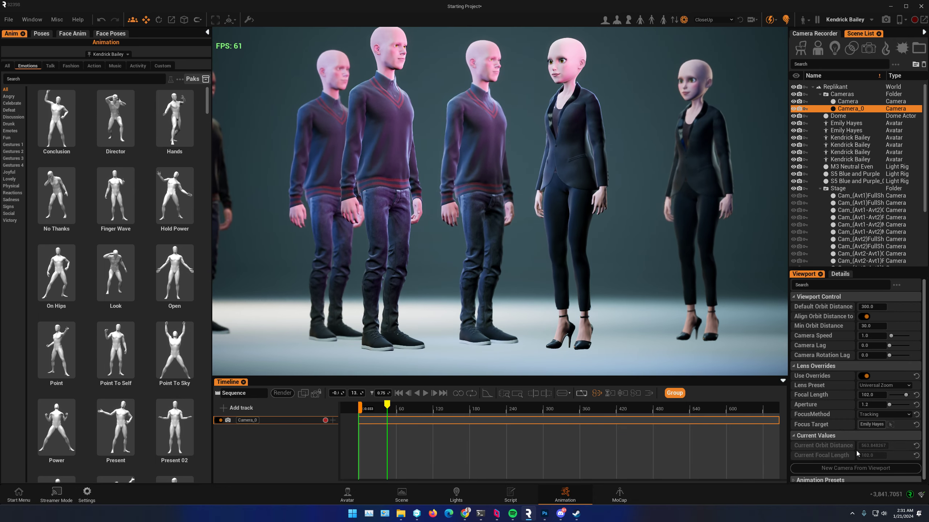
Step: Widen the viewport lens, trying a focal length of 22 and settling on 18, with the avatars framed from below
left_click_drag(868, 395, 846, 396)
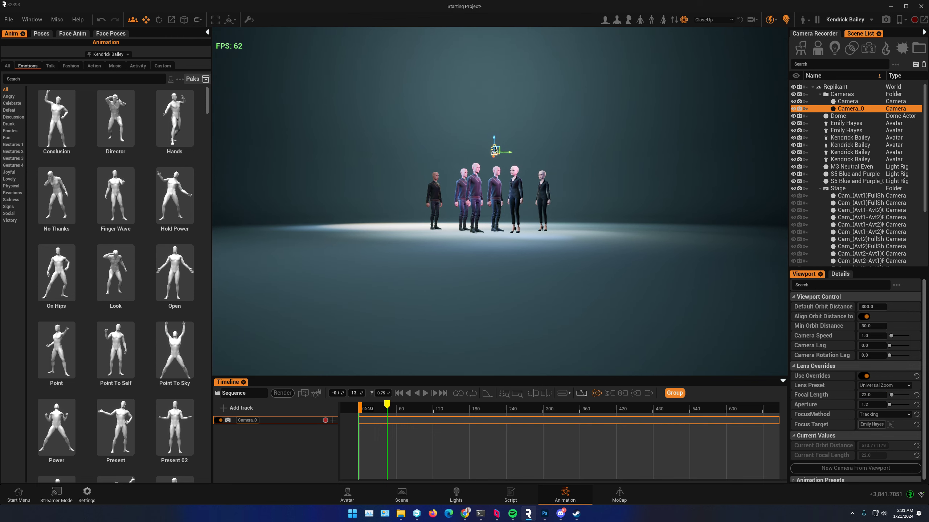
key("w")
right_click_drag(551, 268, 555, 226)
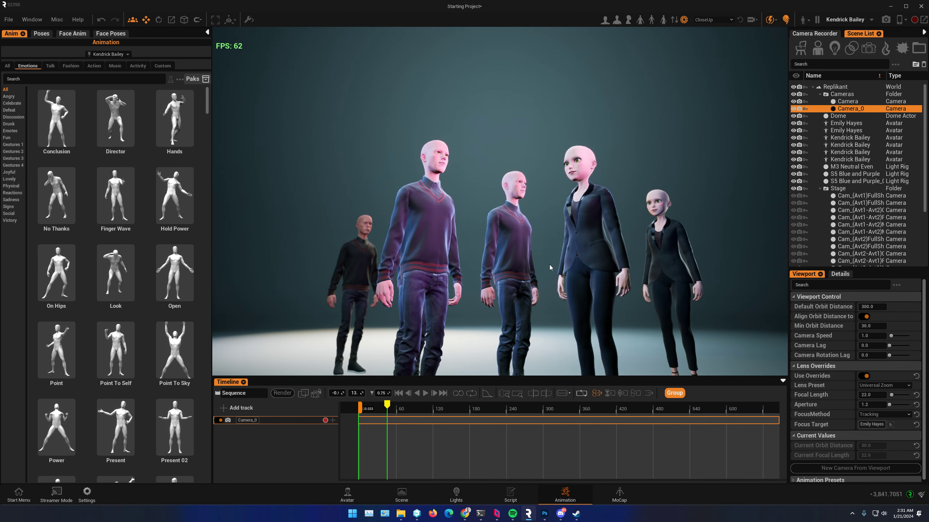
middle_click_drag(549, 265, 539, 198)
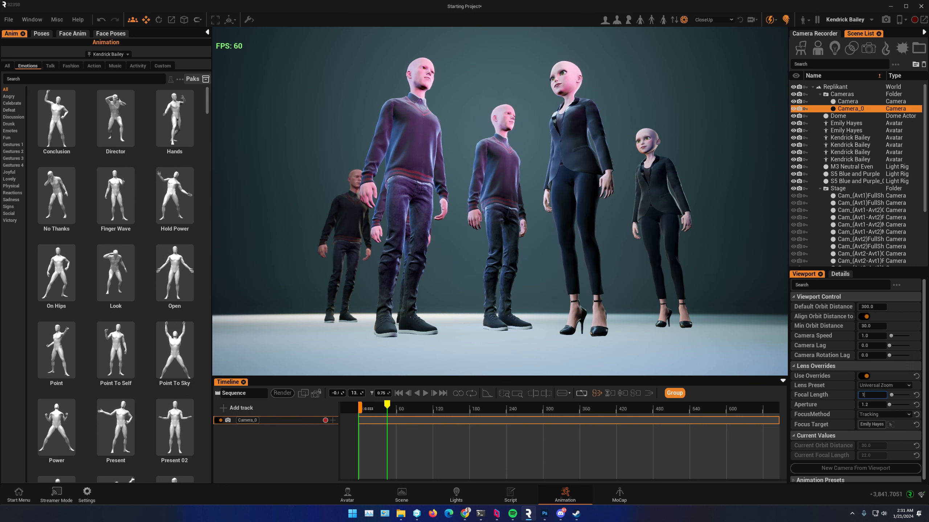
key("Return")
Step: Refine the low wide framing of the avatars and create a camera named CAM_Wide from the viewport
mouse_move(445, 295)
right_mouse_down()
mouse_move(446, 280)
mouse_move(446, 291)
right_mouse_up()
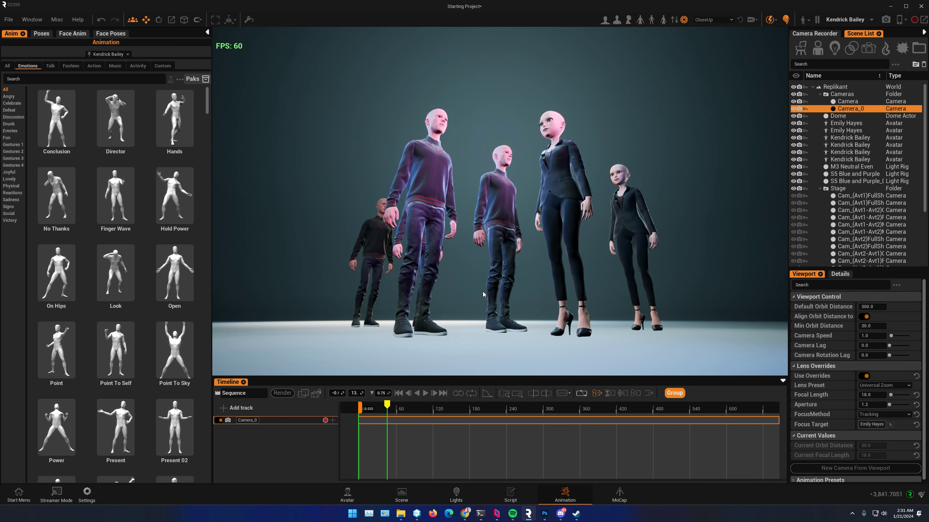
middle_click_drag(482, 292, 483, 300)
right_click_drag(640, 291, 641, 299)
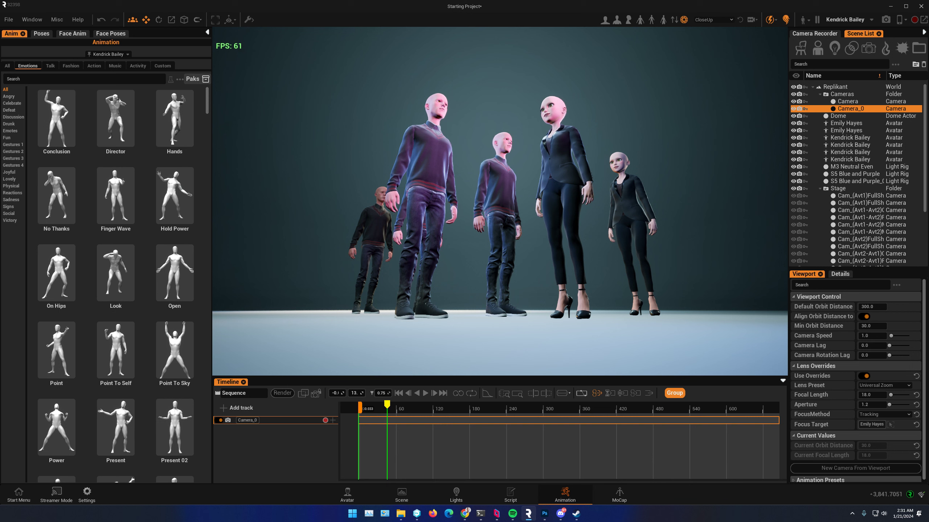
left_click(845, 468)
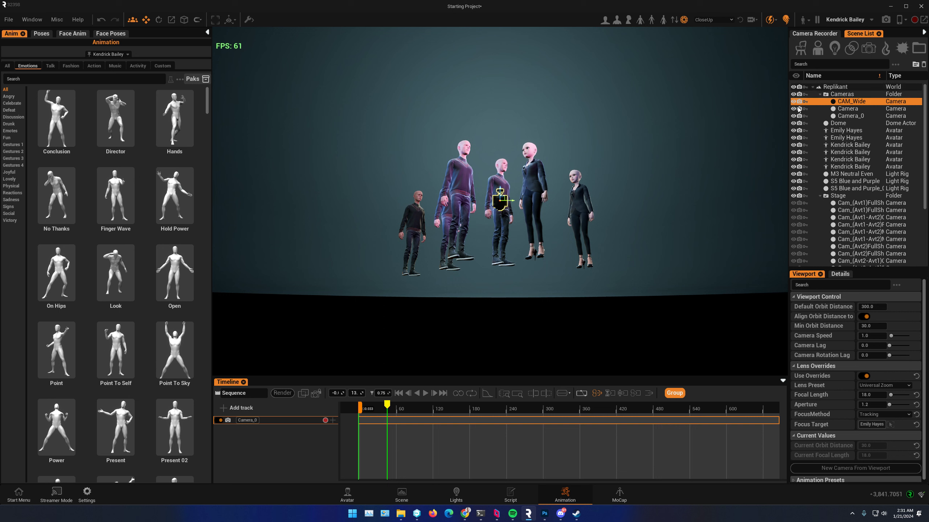
Step: Delete the Camera_0 track from the sequence and add a track for CAM_Wide in its place
right_click(289, 420)
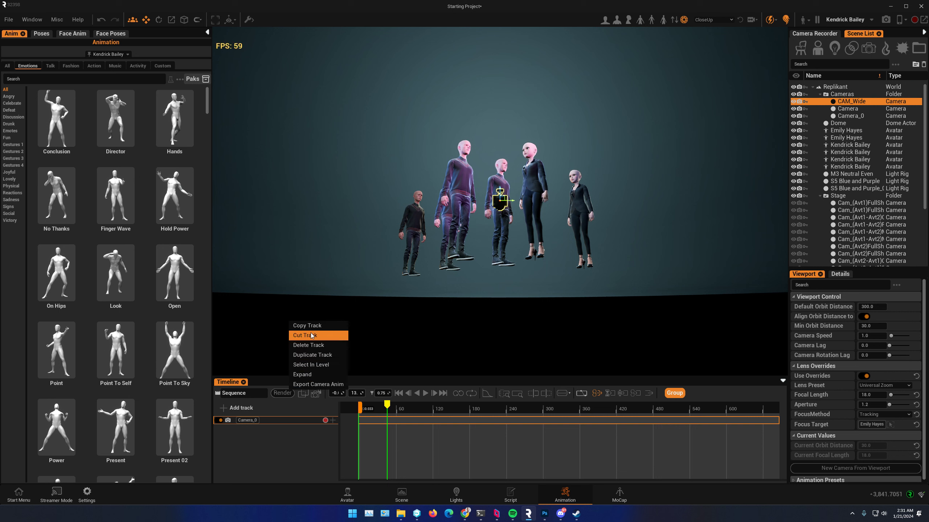
left_click(313, 346)
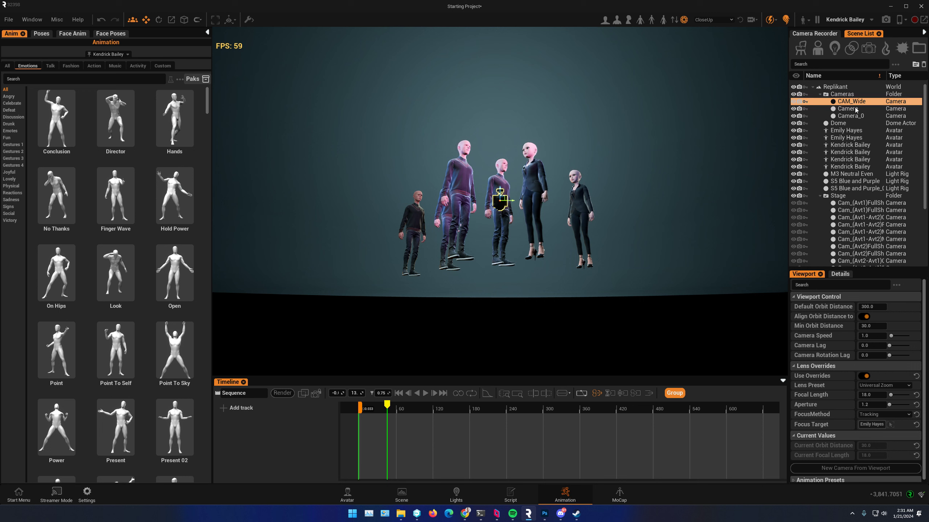
left_click(223, 408)
left_click(251, 475)
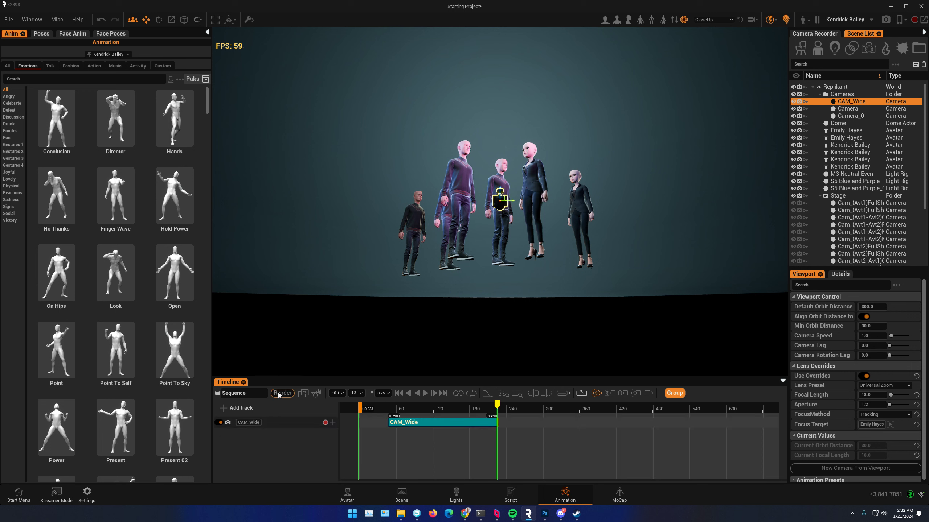
Step: Turn on the sequence camera view and stretch the CAM_Wide section from the sequence start to about frame 360
left_click_drag(375, 409, 433, 420)
left_click(316, 394)
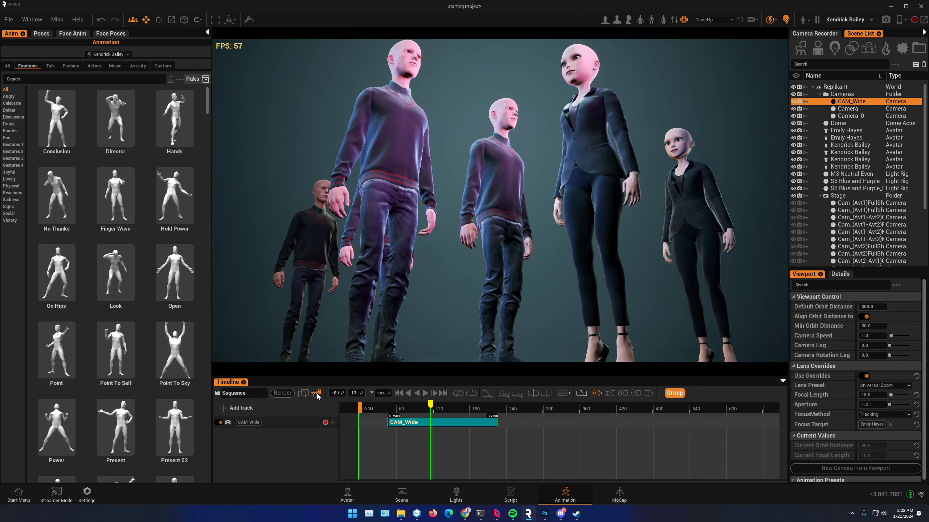
left_click(401, 409)
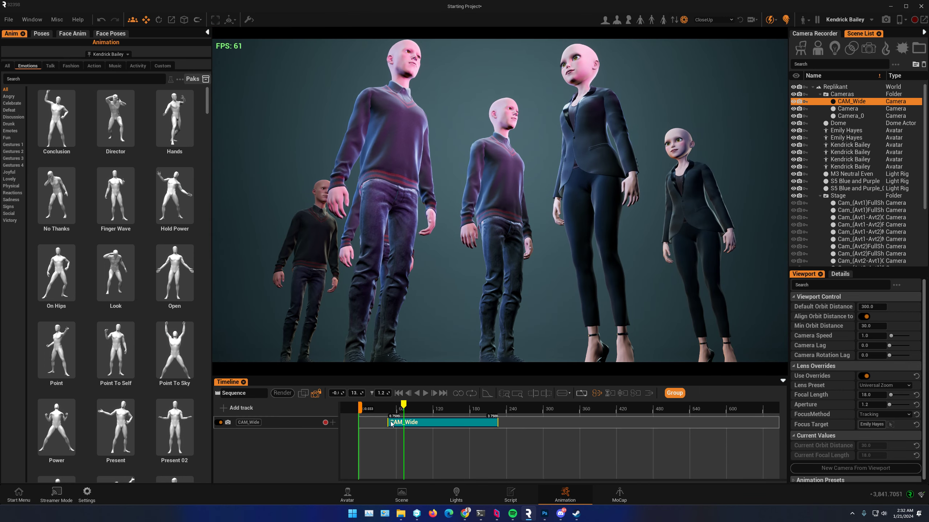
left_click_drag(388, 422, 360, 425)
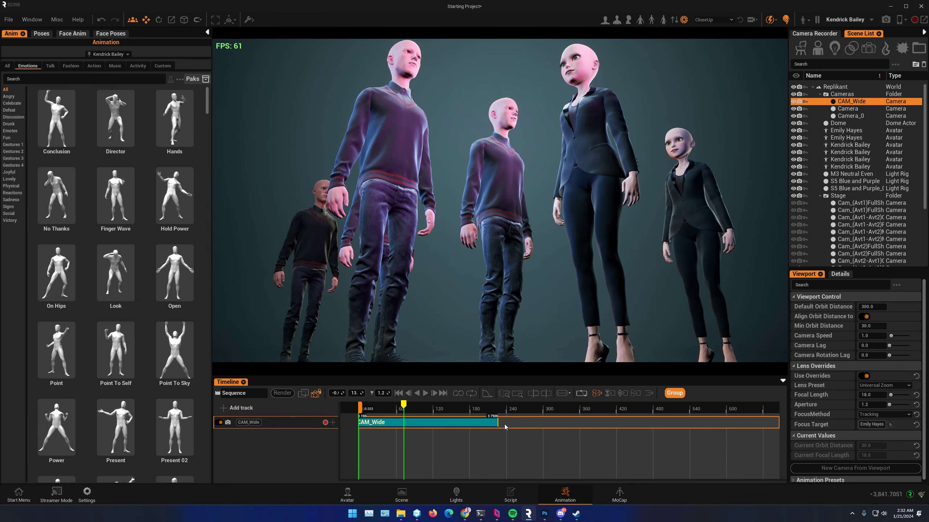
left_click_drag(498, 425, 583, 427)
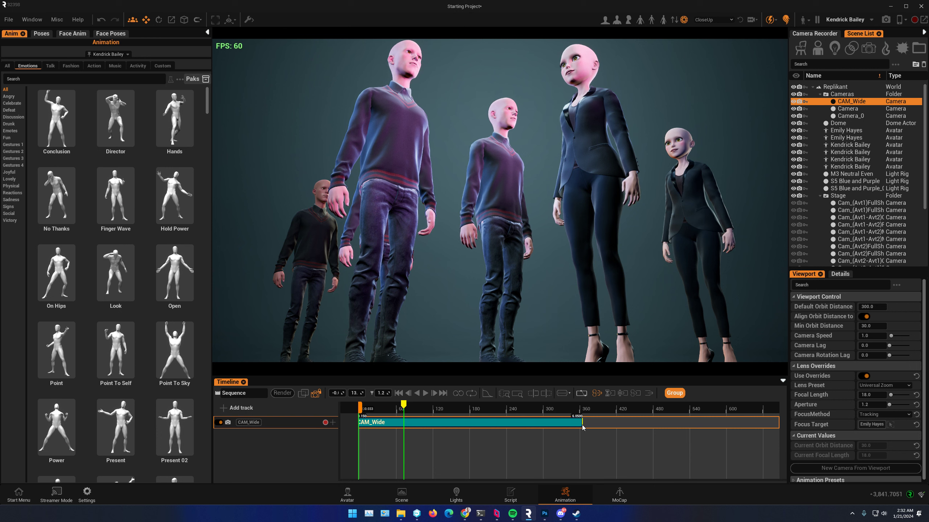
Step: Add a position keyframe for CAM_Wide near the start of the sequence
left_click_drag(405, 406, 362, 412)
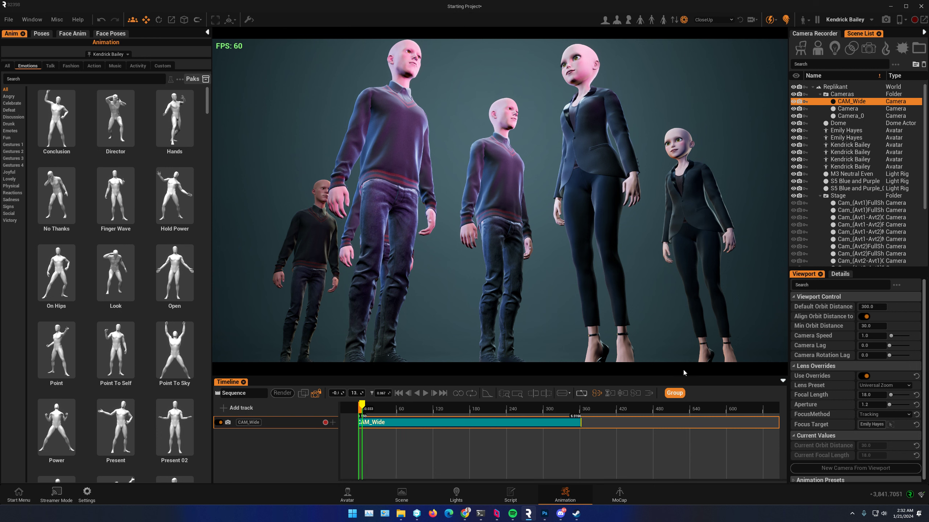
left_click(840, 273)
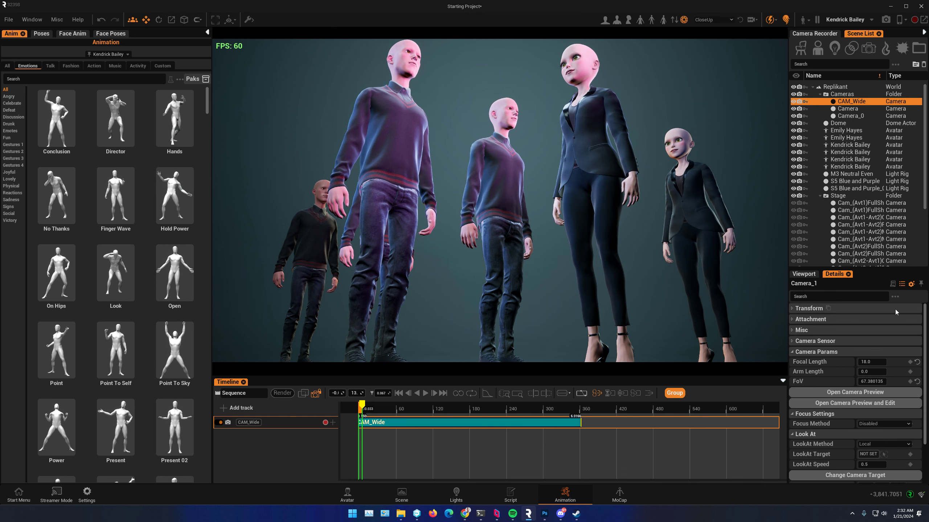
left_click(796, 309)
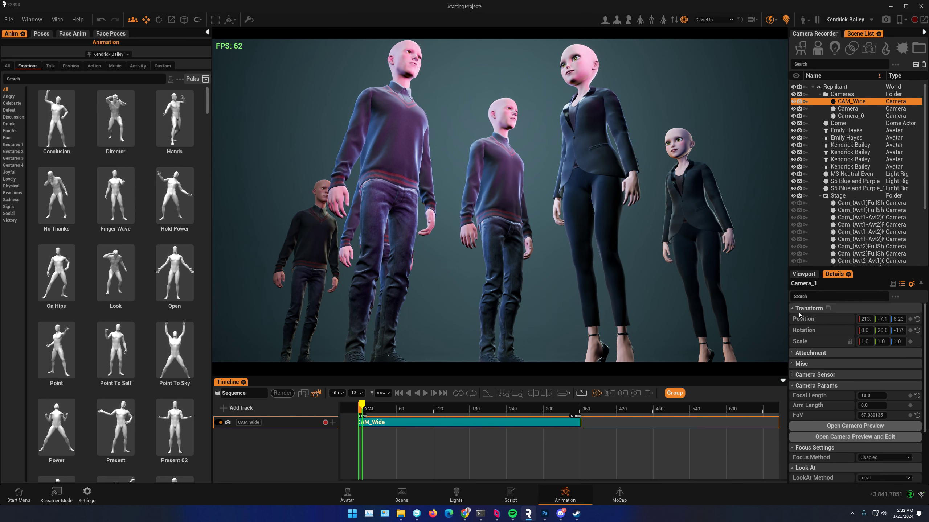
left_click(910, 319)
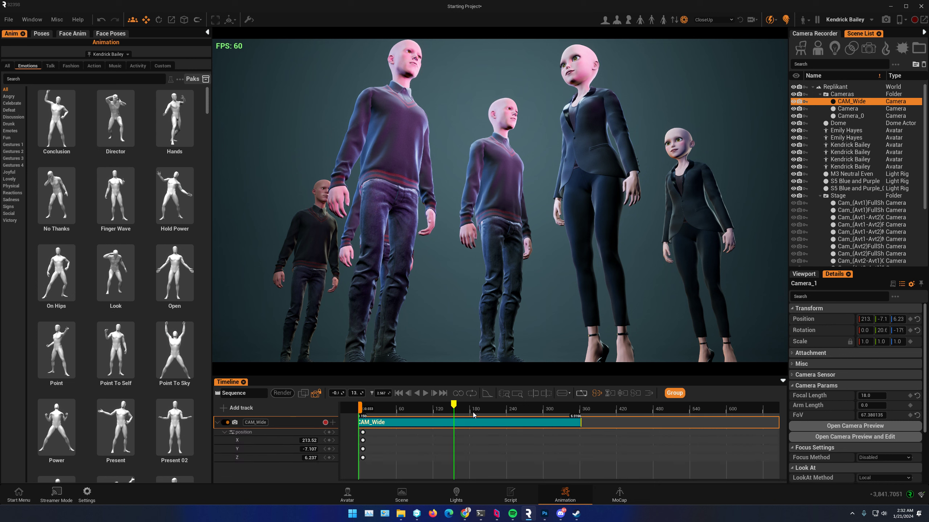
Step: Near frame 345, move CAM_Wide to X about 395.7 and Z about 143.2, keyframe its position, and scrub through the move
left_click_drag(474, 415, 573, 420)
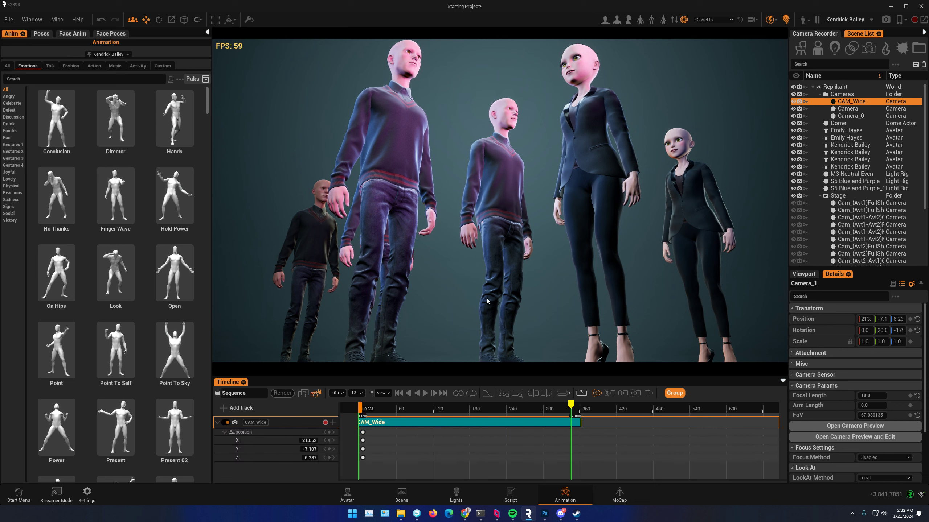
left_click_drag(859, 321, 917, 319)
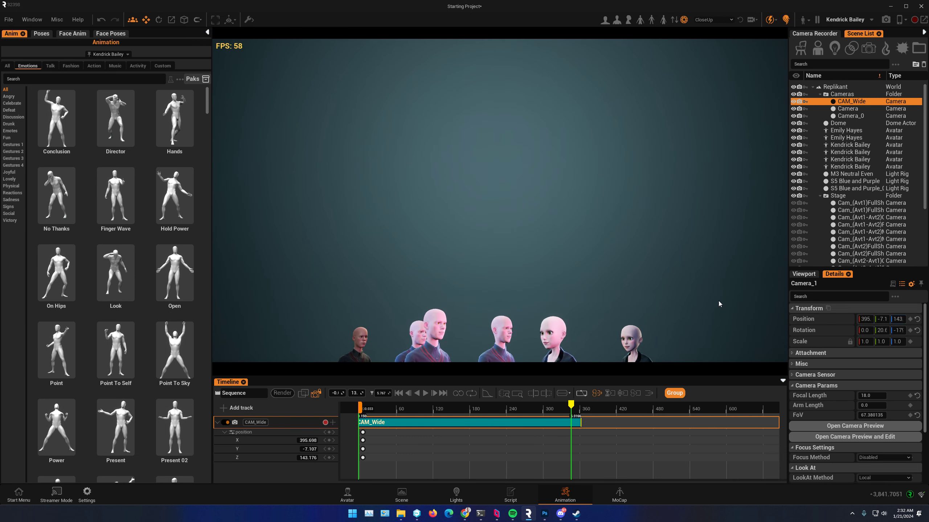
left_click(329, 432)
left_click_drag(571, 404, 400, 432)
Step: Set the middle male avatar as CAM_Wide's LookAt target
left_click(494, 205)
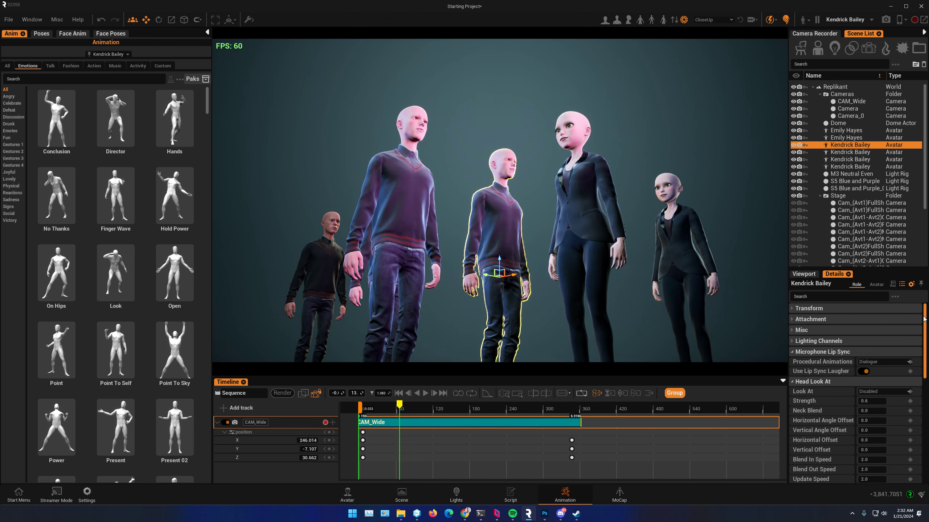
mouse_move(926, 320)
left_mouse_down()
mouse_move(927, 425)
mouse_move(927, 328)
left_mouse_up()
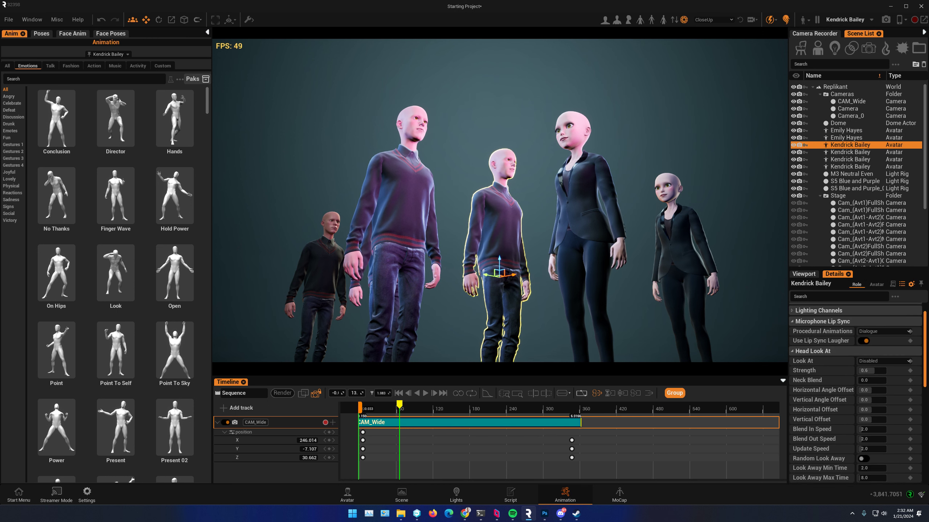
left_click(864, 102)
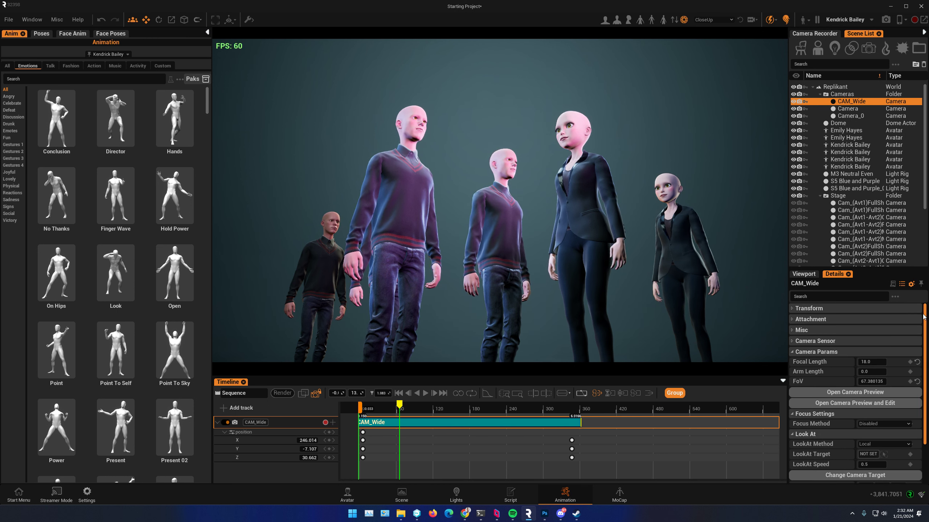
scroll(925, 317, "down", 3)
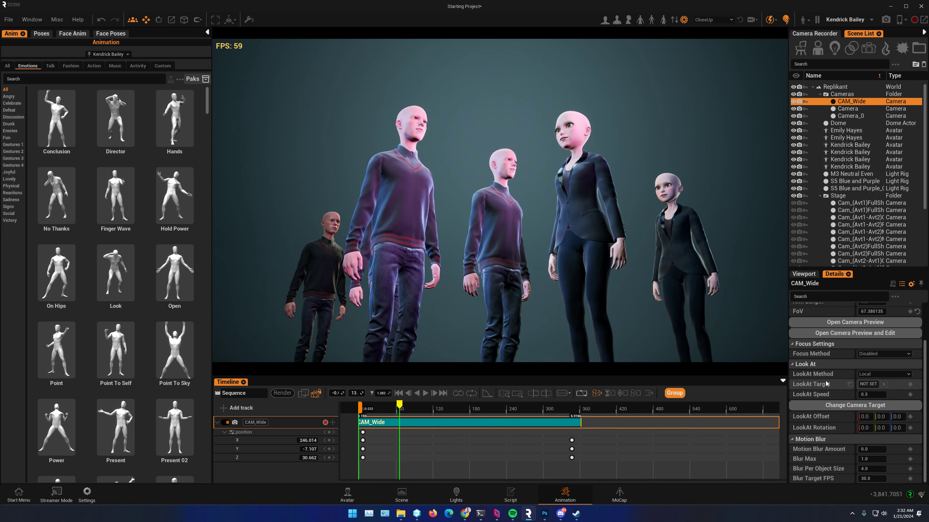
left_click(883, 387)
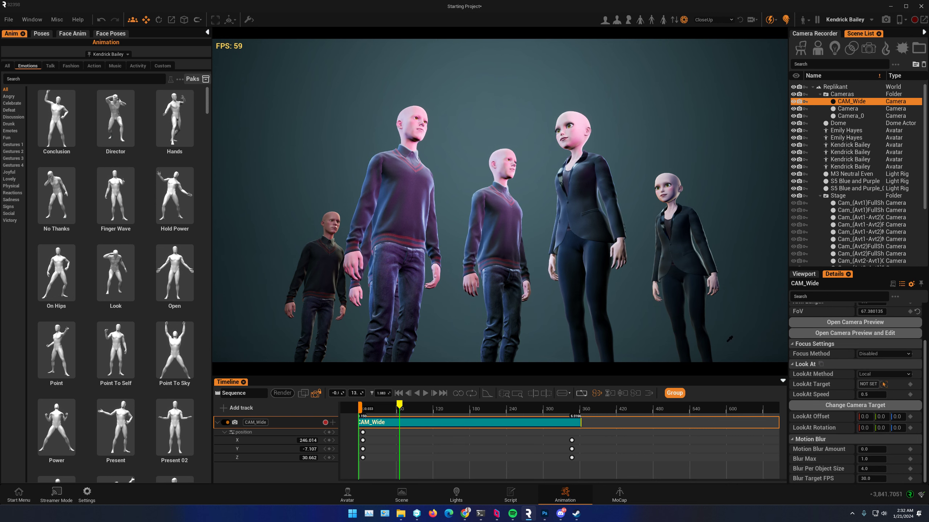
left_click(504, 239)
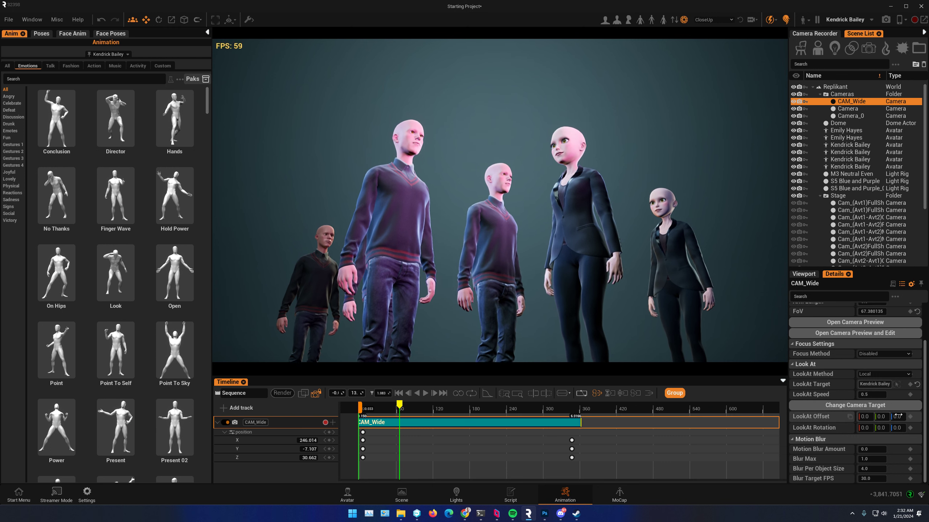
Step: Set CAM_Wide's focus method to Tracking with the middle male avatar as the tracked actor, and scrub back toward the sequence start
left_click(884, 353)
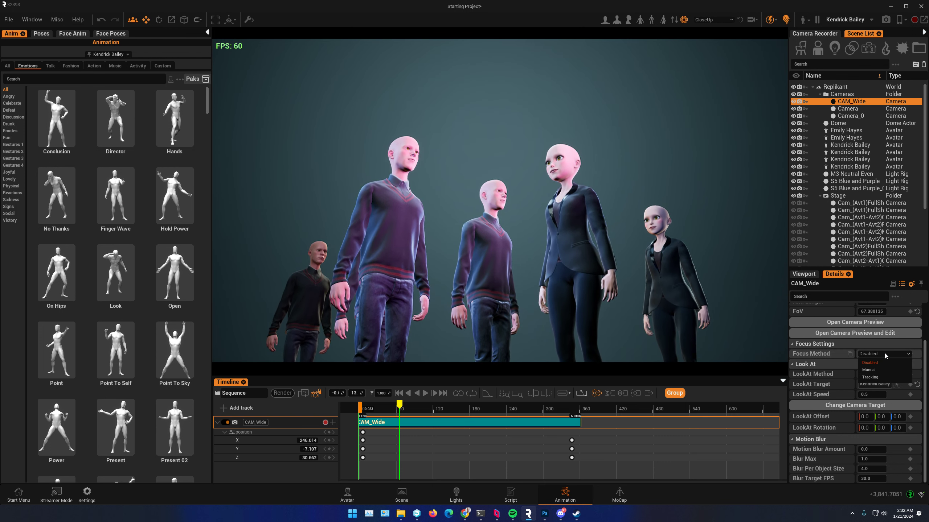
left_click(875, 377)
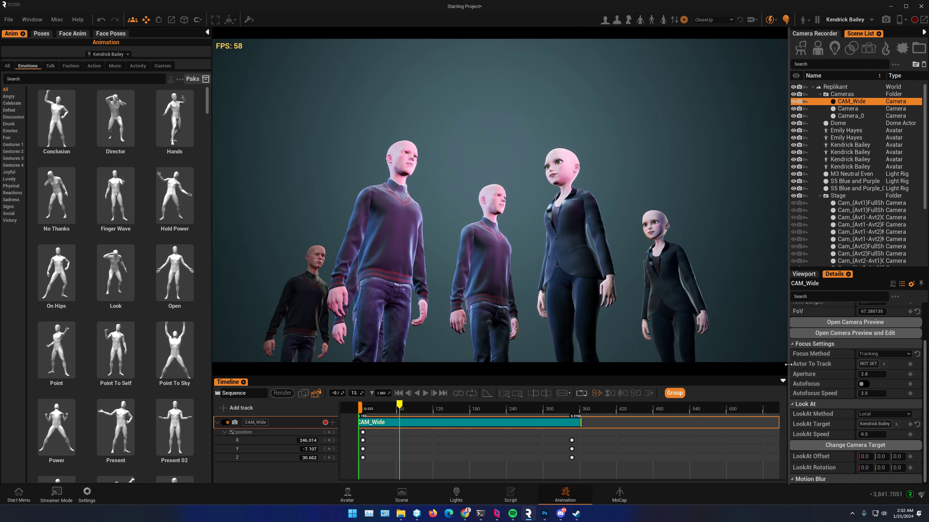
left_click(486, 247)
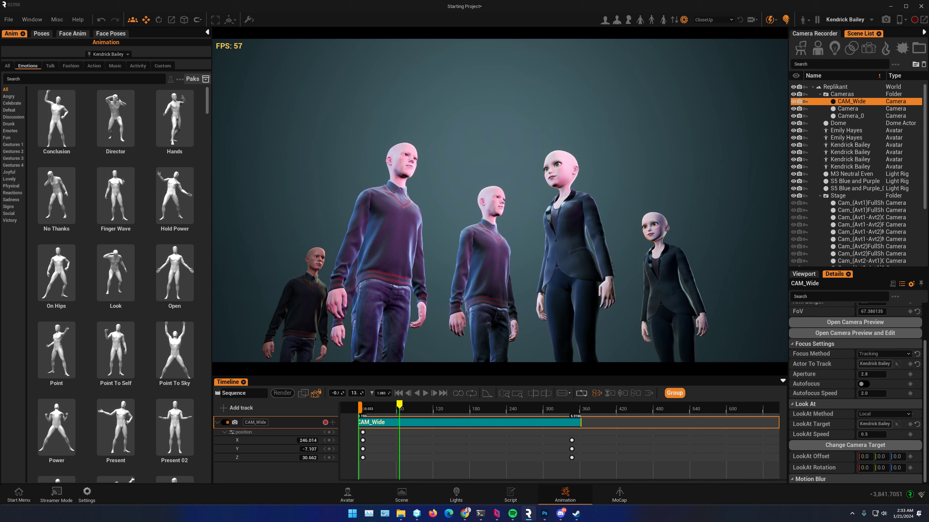
left_click_drag(409, 404, 380, 436)
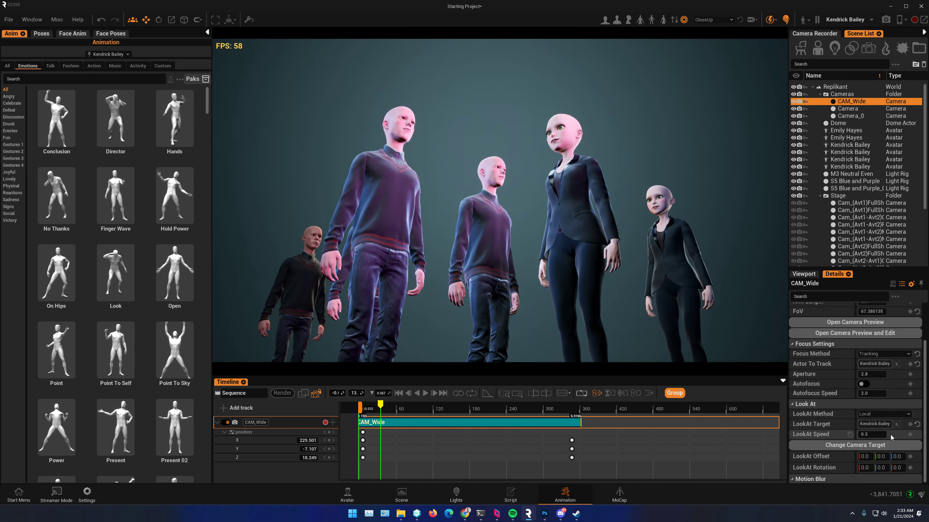
Step: Set CAM_Wide's LookAt Speed to 5.0 and play the sequence to check the camera move
left_click(876, 434)
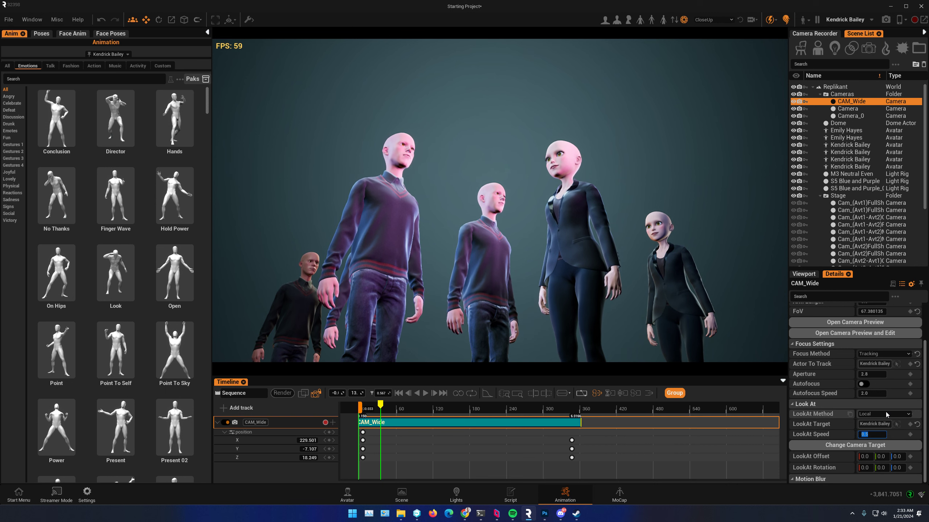
type("5")
key("Return")
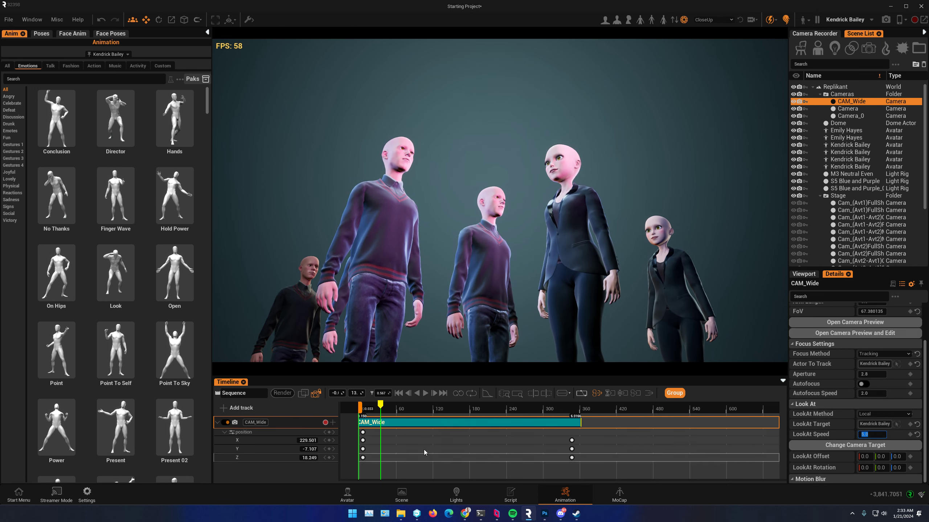
left_click(425, 393)
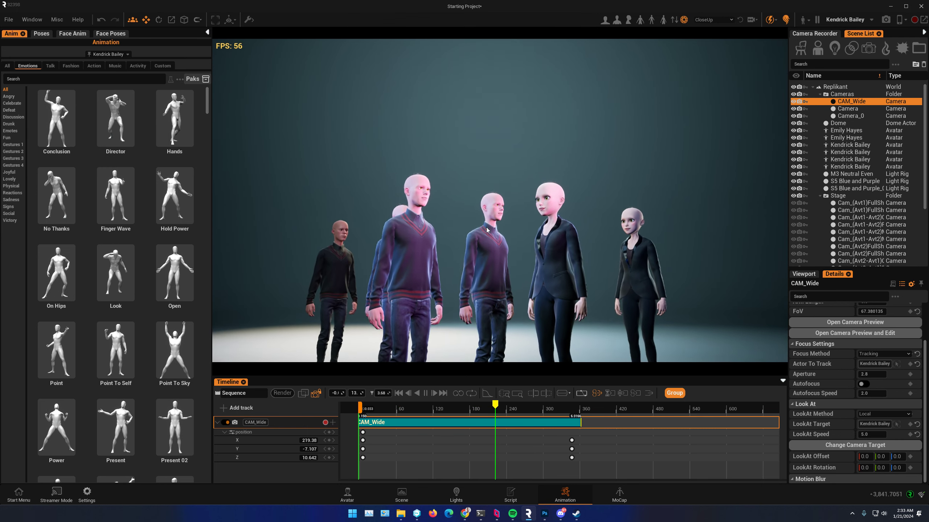
left_click(425, 393)
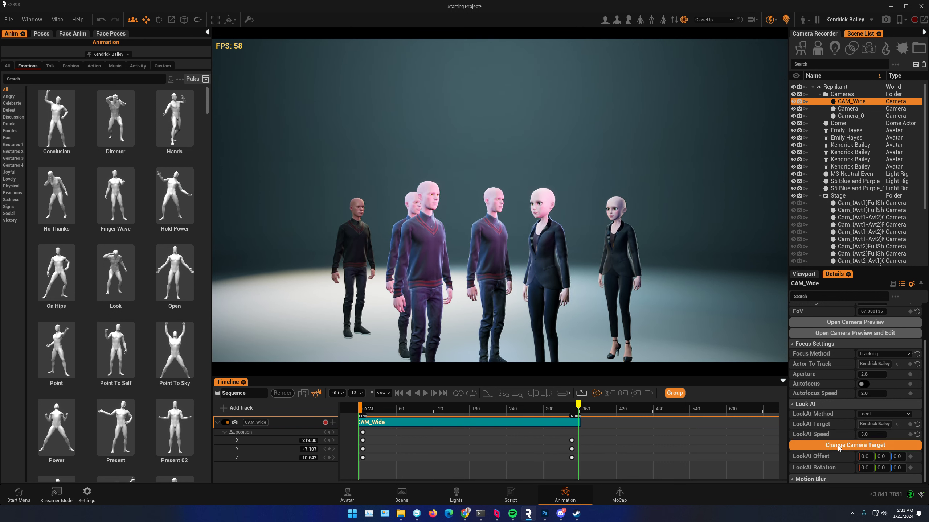
Step: Lower CAM_Wide's LookAt Offset Z to about -49 and play the sequence from its start to check the framing
left_click_drag(897, 457, 864, 457)
left_click(400, 393)
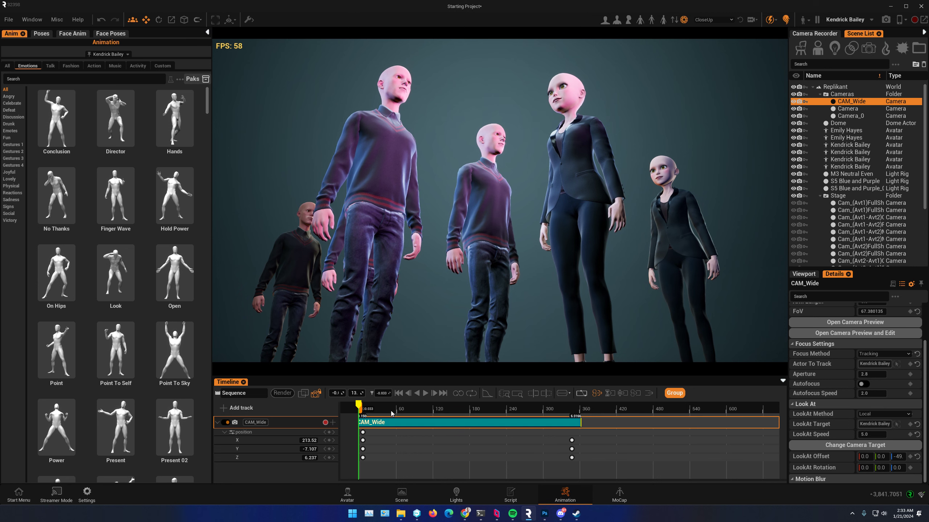
left_click(426, 396)
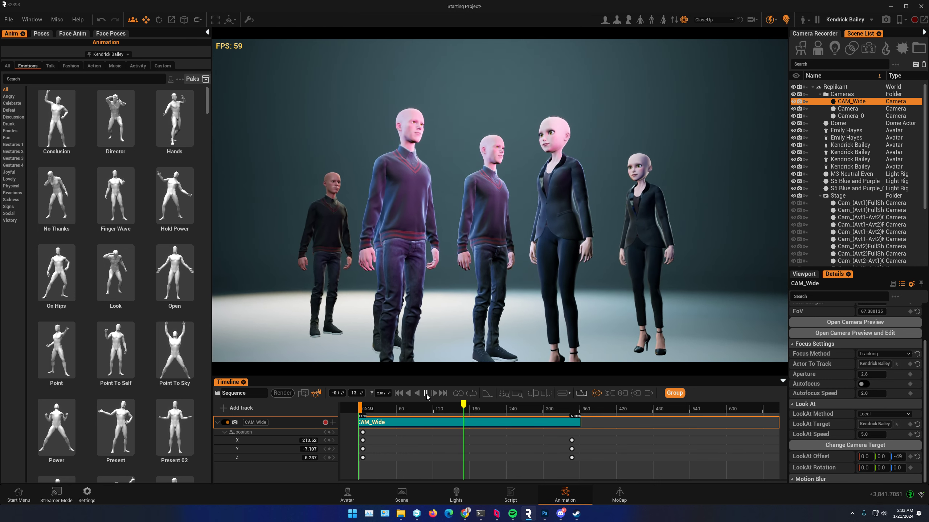
left_click(426, 393)
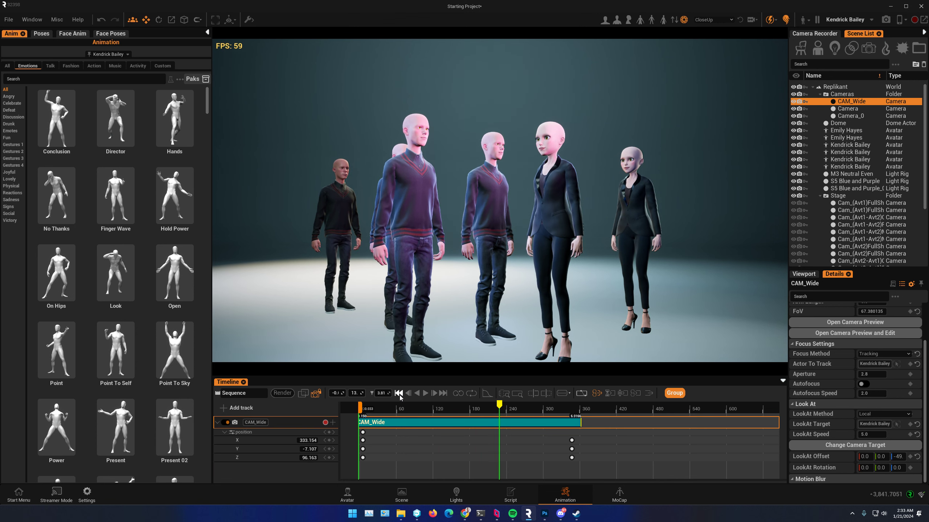
Step: Return to the sequence start and render it as TestRenderMovement at 1920 x 1080
left_click(399, 394)
left_click(283, 392)
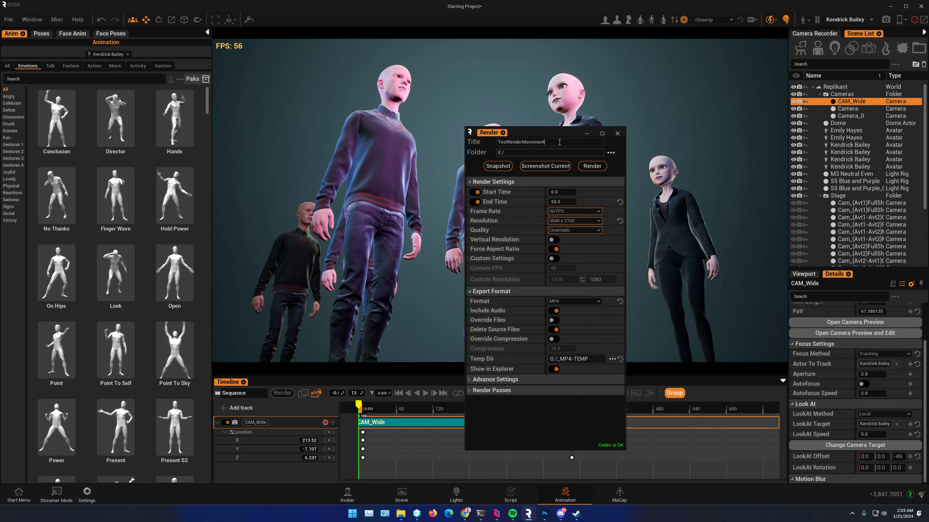
left_click(573, 221)
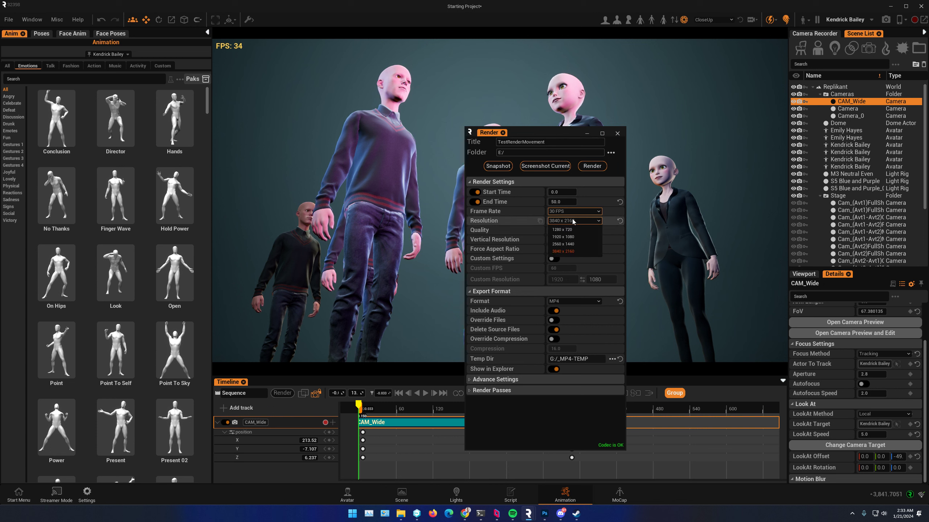
left_click(567, 237)
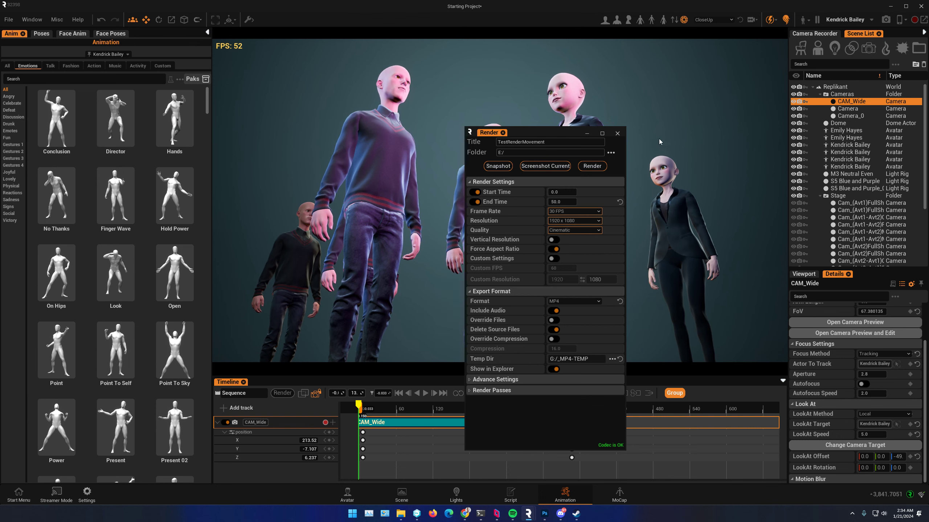
left_click(592, 167)
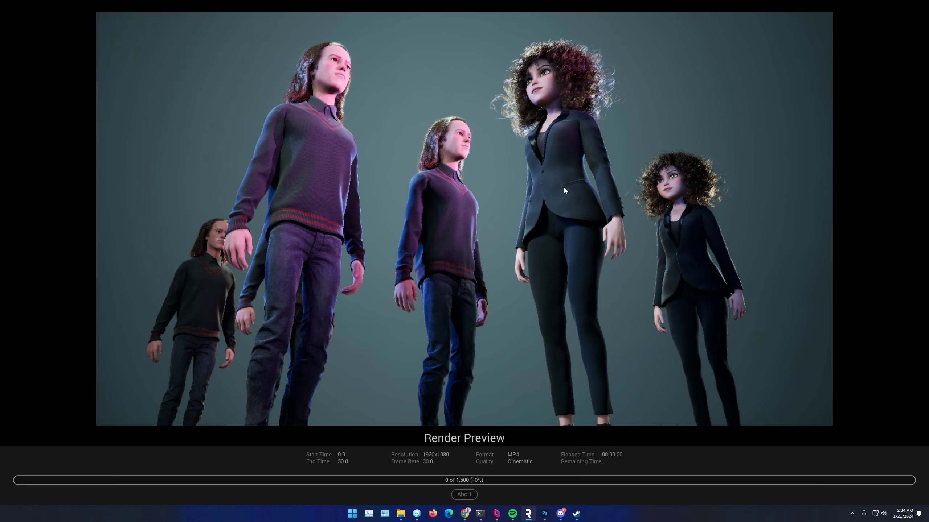